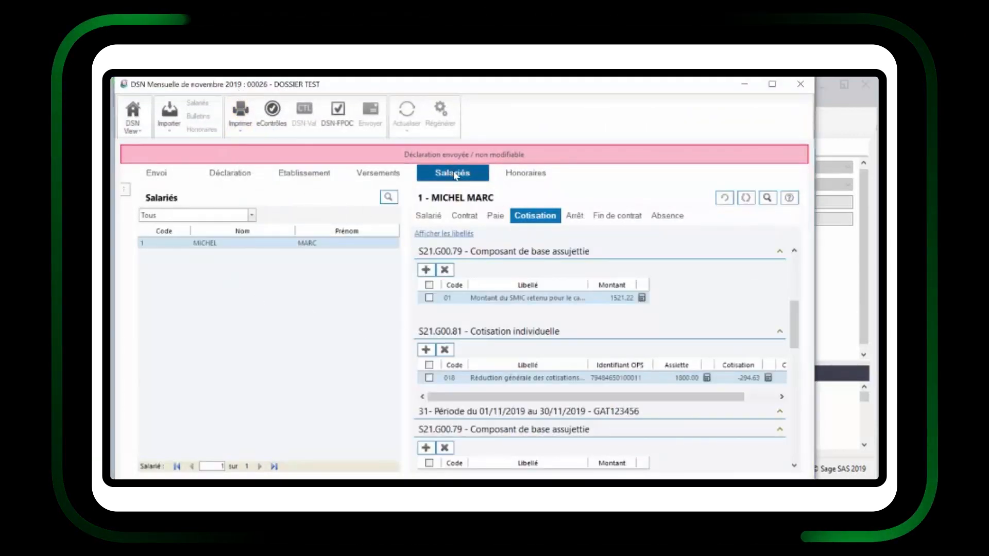
Review the employee's contributions and the Urssaf payment in the November 2019 DSN, and close the declaration and the DSN tracking window
scroll(583, 332, up, 2)
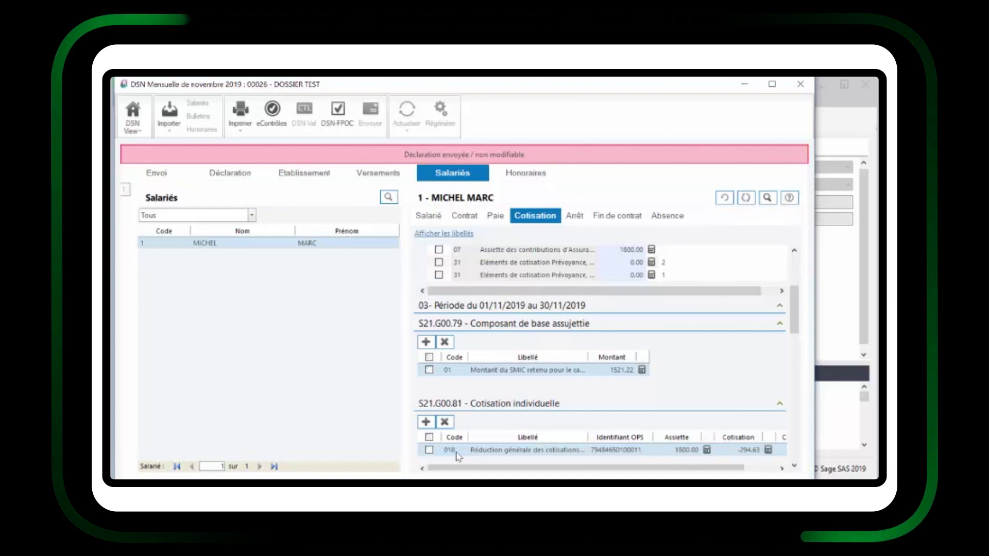
click(373, 179)
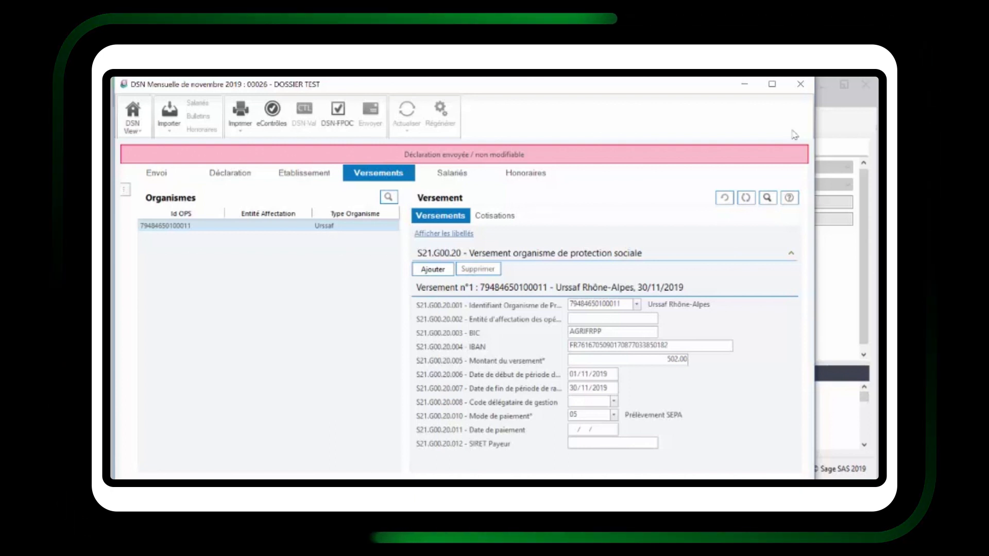
click(799, 86)
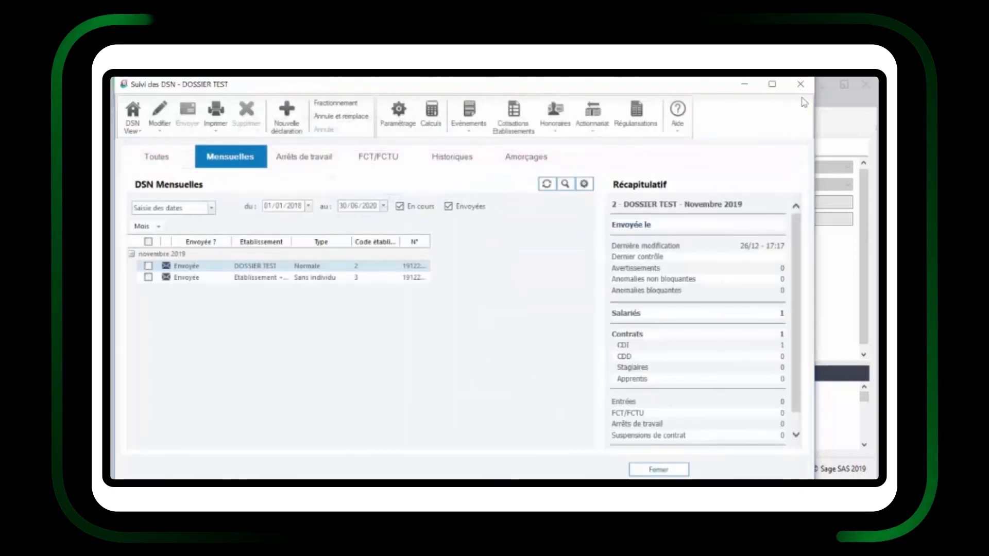
click(799, 84)
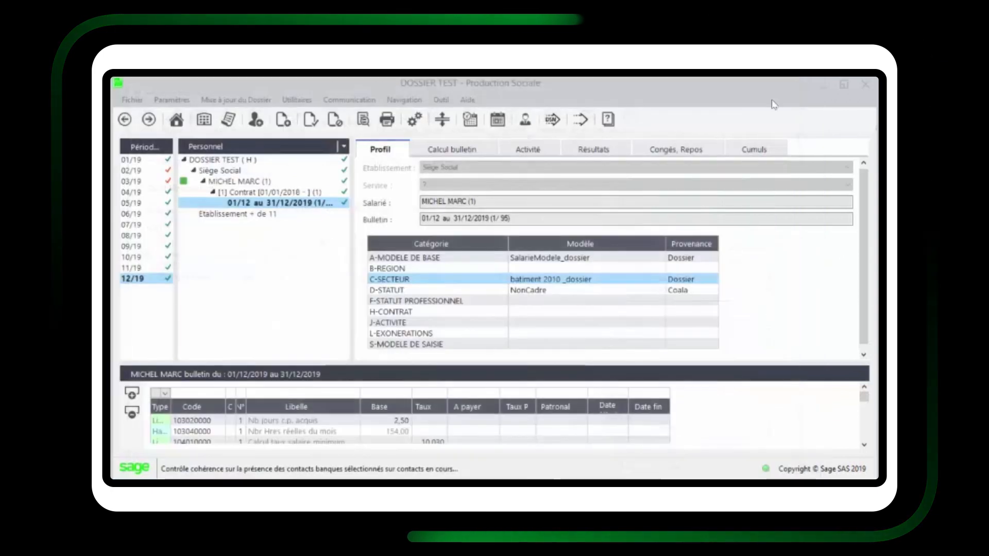
Open the in-progress normal DSN for December 2019 from the December payslip and review the employee's base and individual contribution lines
click(296, 205)
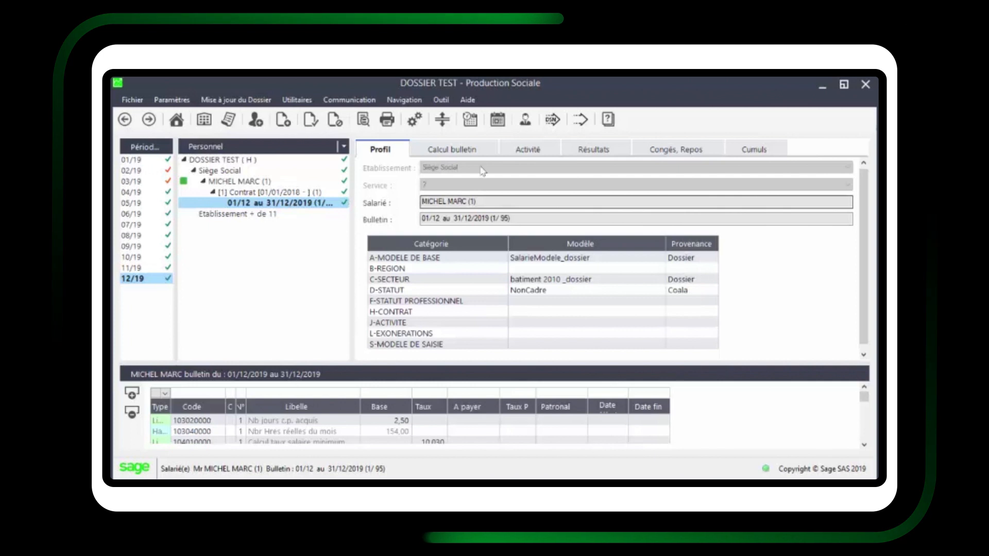
click(553, 122)
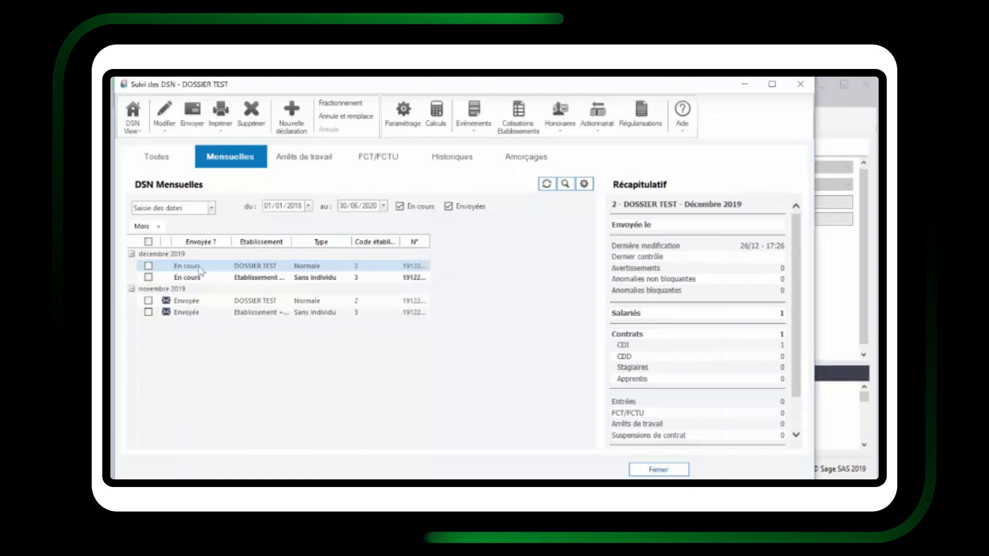
double_click(199, 267)
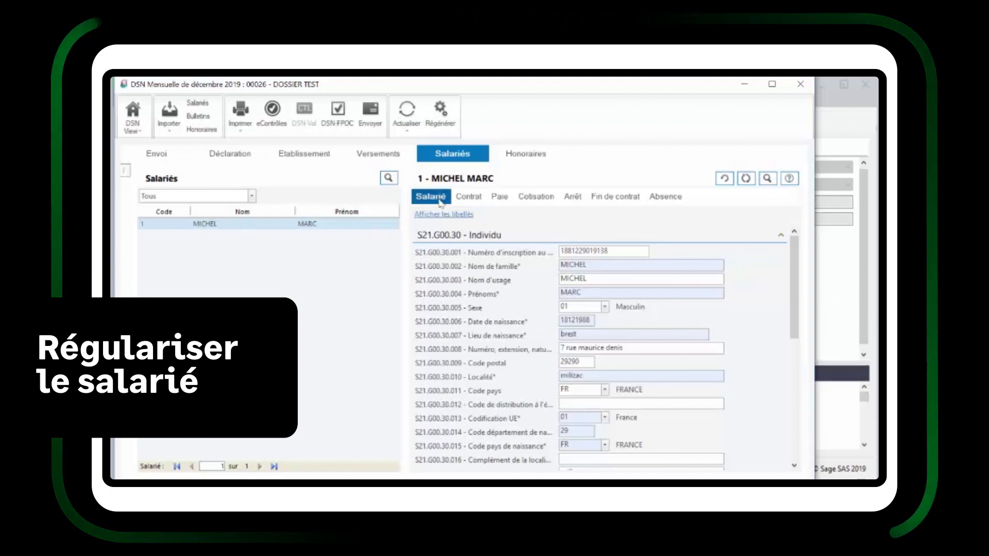
click(515, 194)
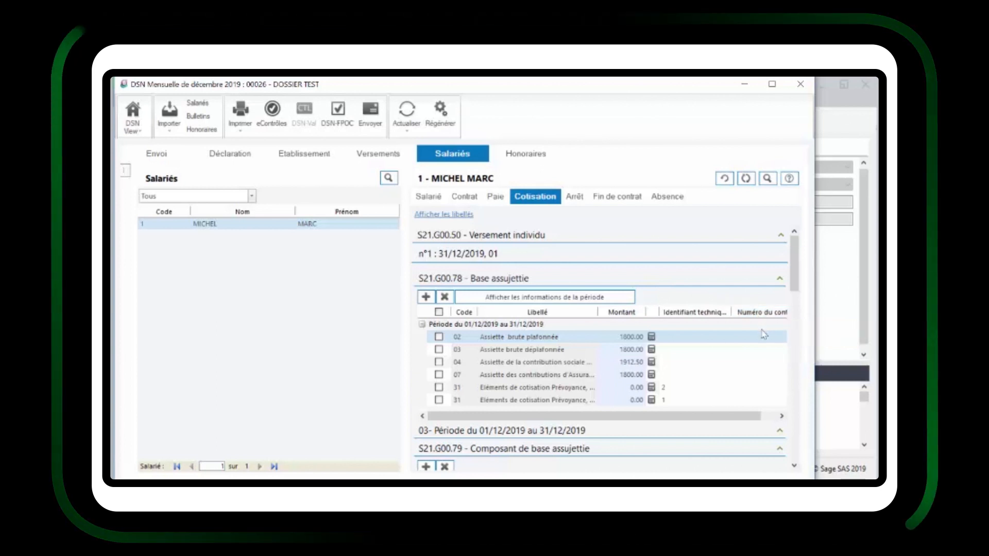
click(459, 434)
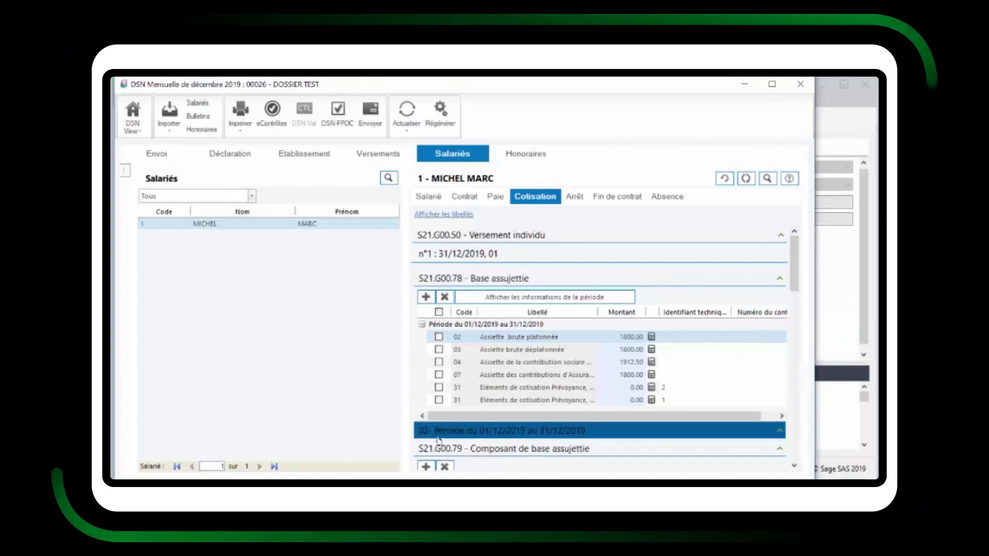
scroll(551, 439, down, 3)
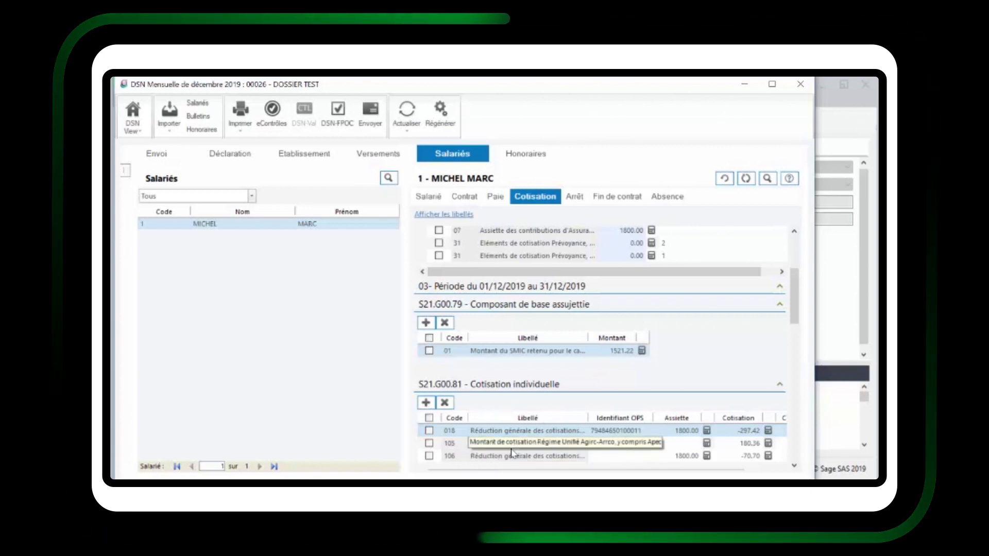
scroll(517, 445, up, 2)
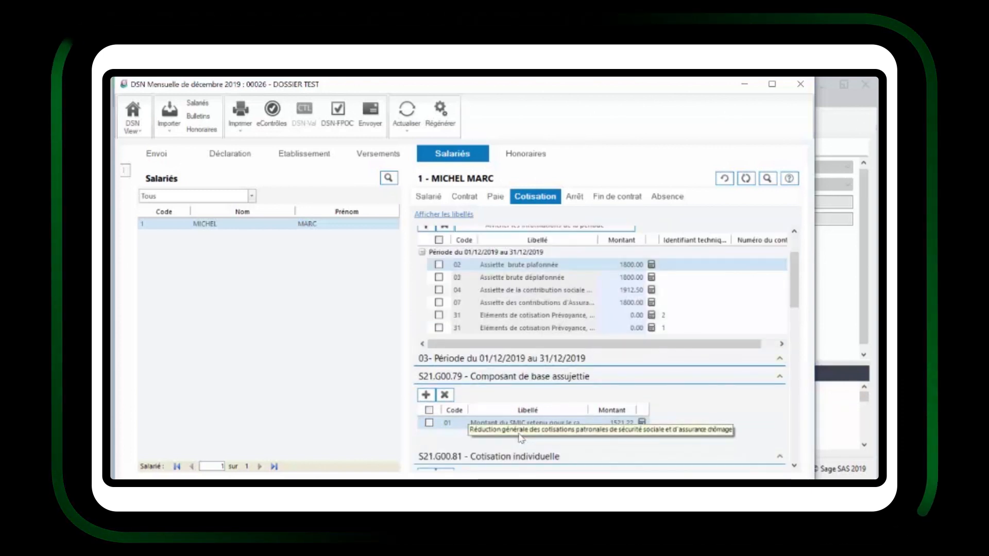
scroll(519, 432, up, 3)
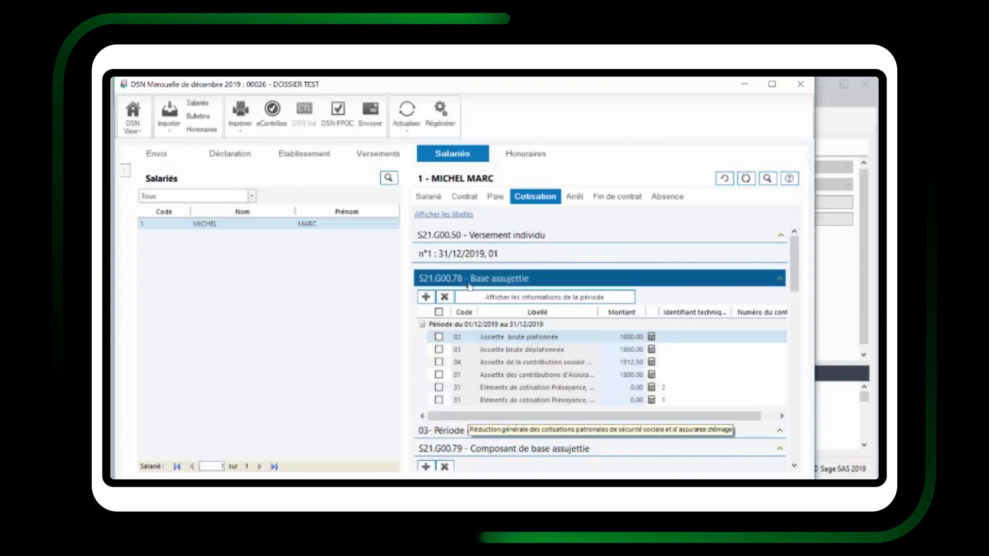
Add an S21.G00.78 Base assujettie line with code 03 for the period 01/11/2019 to 30/11/2019
click(425, 296)
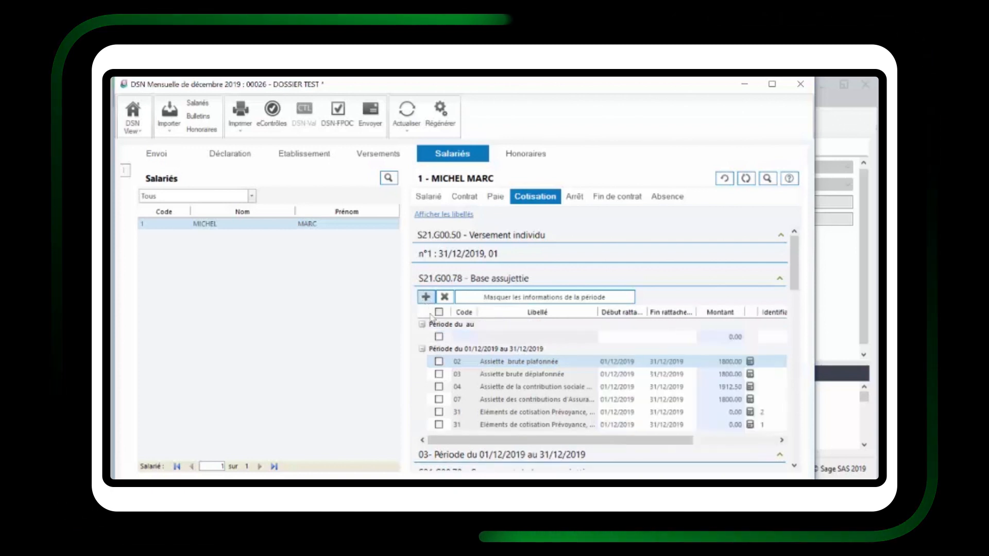
click(473, 339)
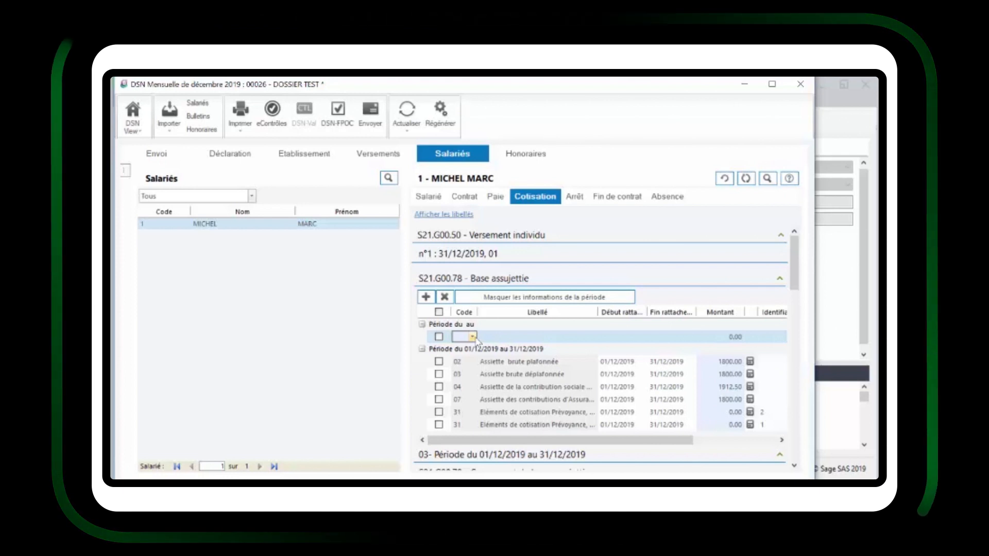
text(03)
click(529, 341)
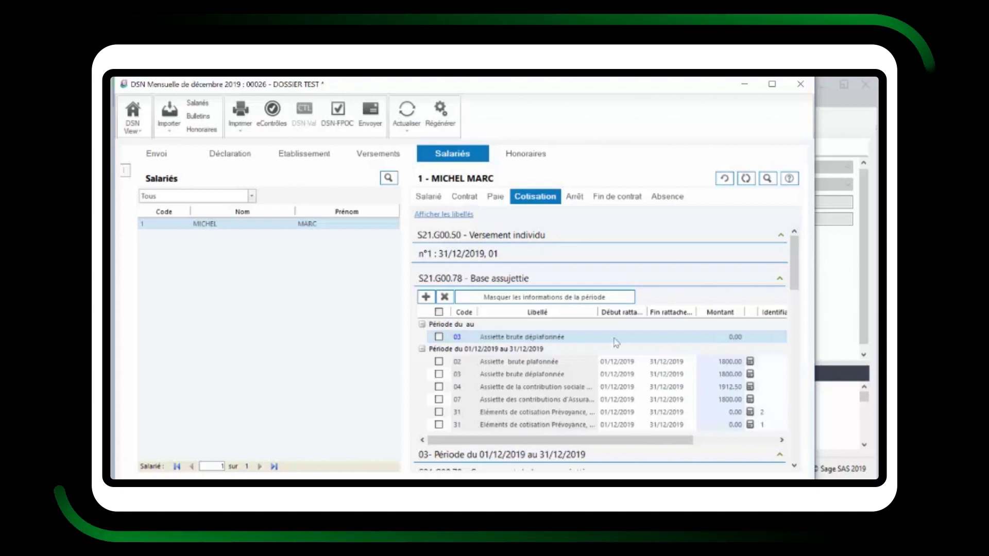
click(619, 338)
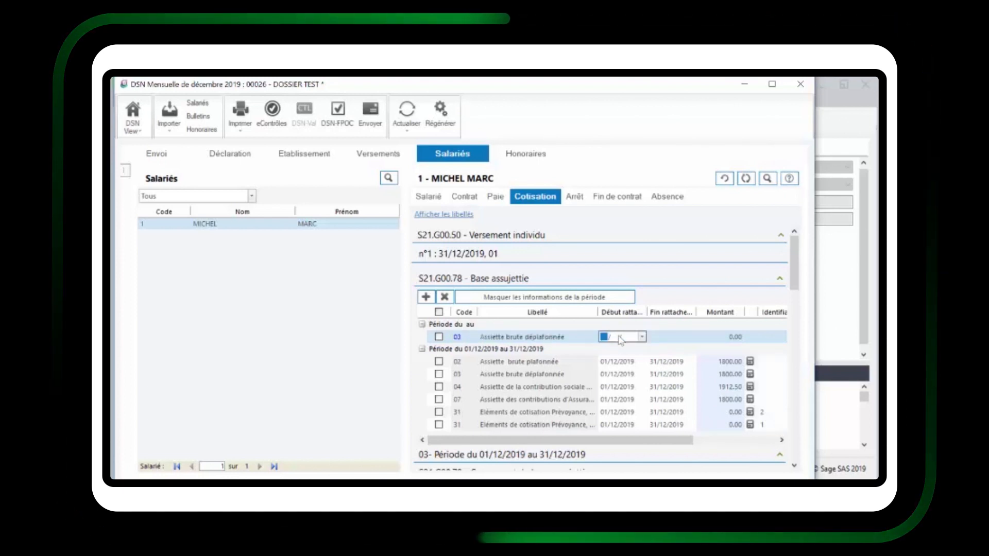
text(01/11/2019)
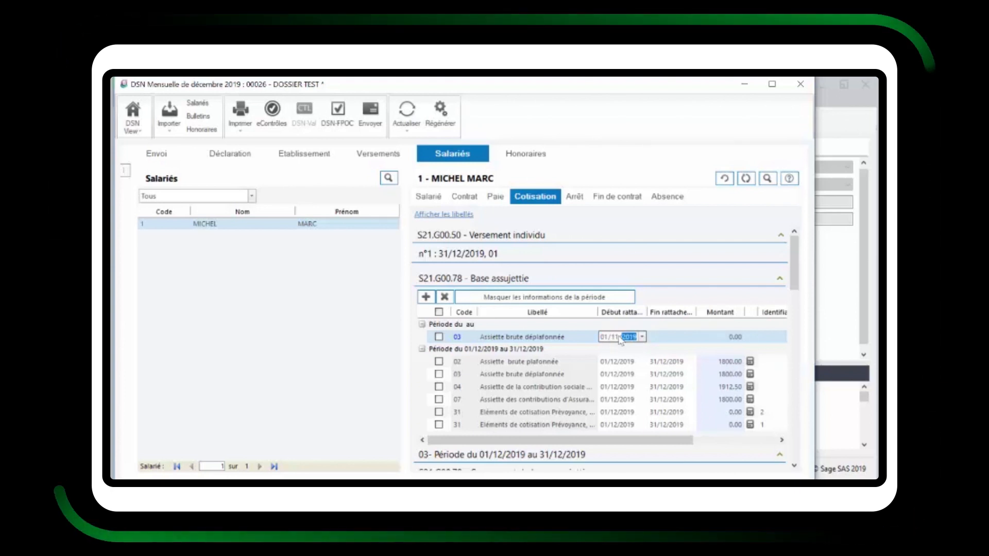
click(669, 338)
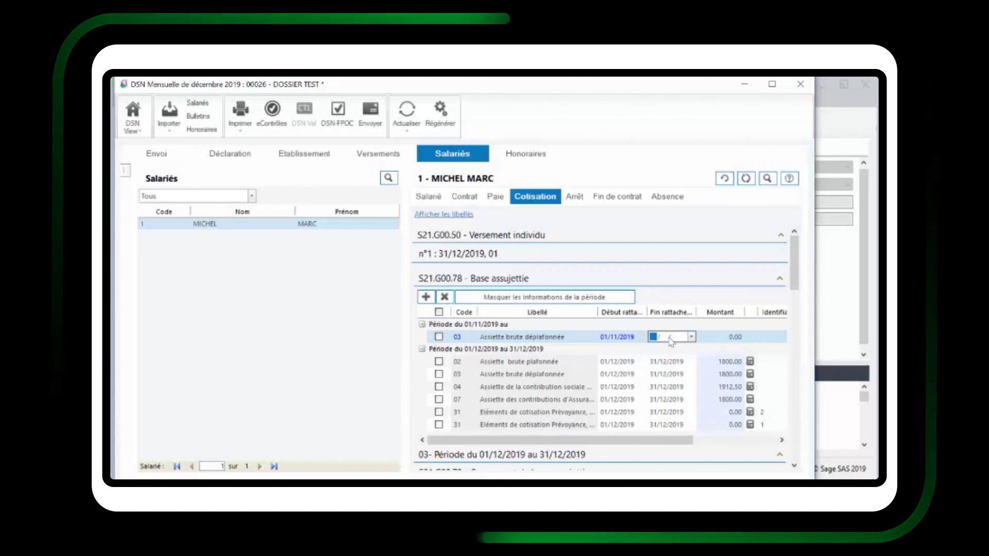
text(30/)
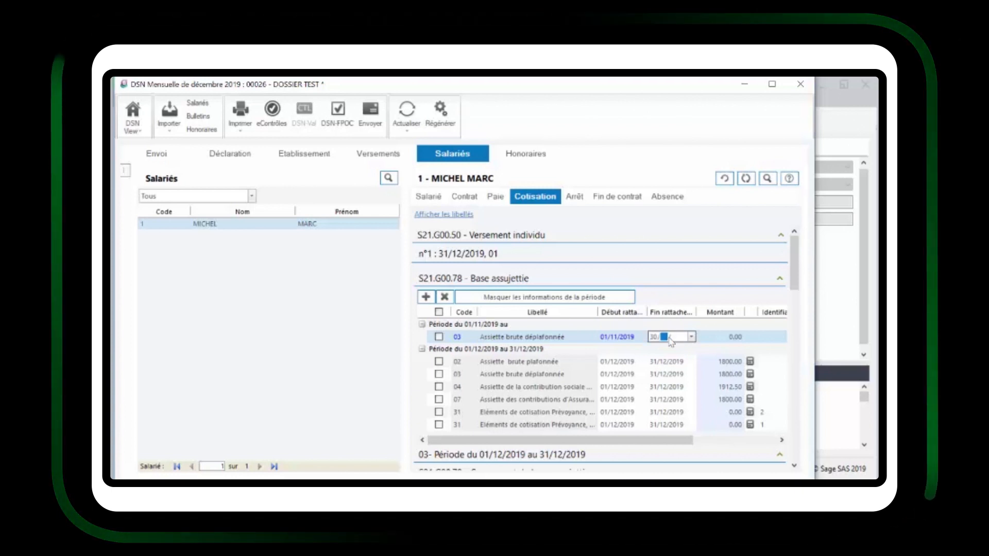
text(11/2019)
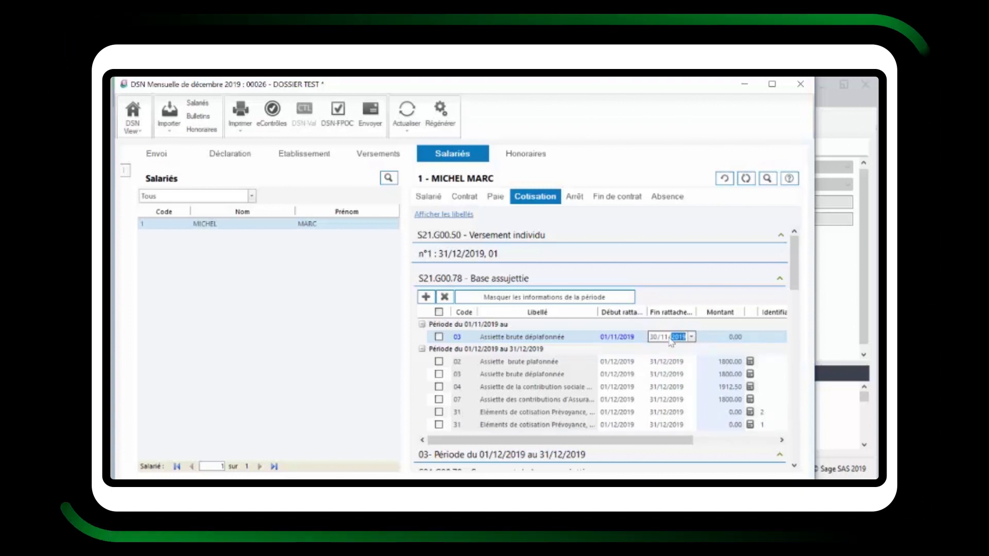
Set the November code 03 base amount to 1800.00 and refresh the Cotisation details by switching to Paie and back
click(716, 338)
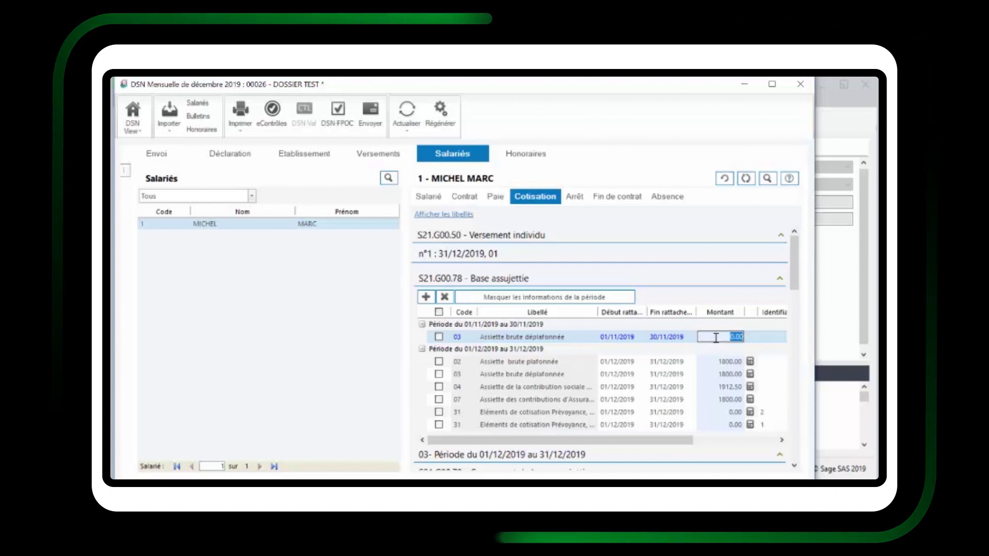
text(18)
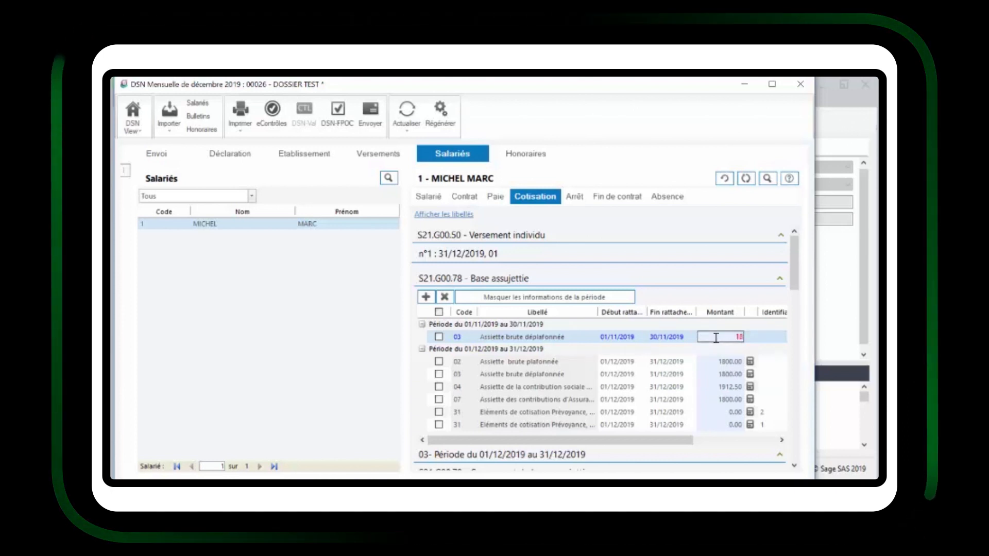
text(00)
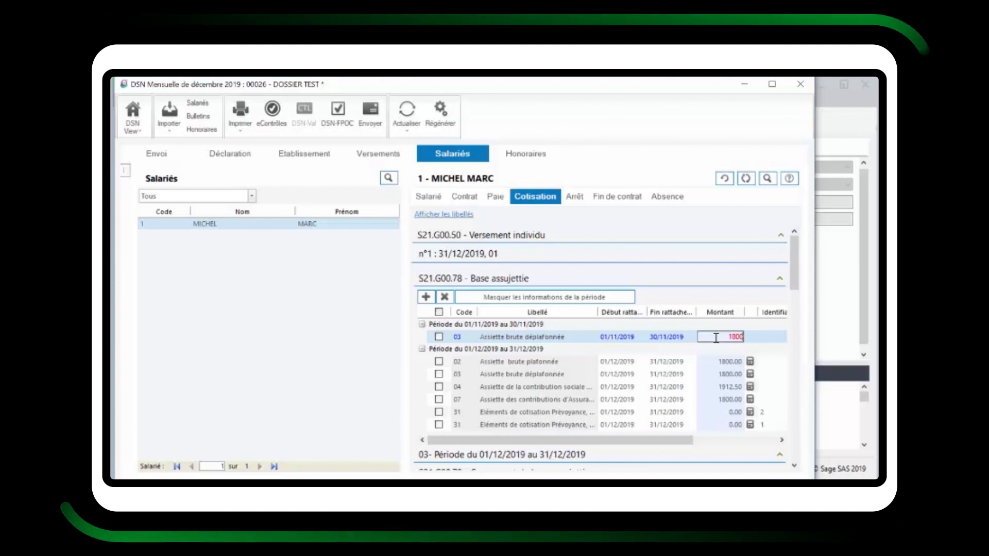
text(.00)
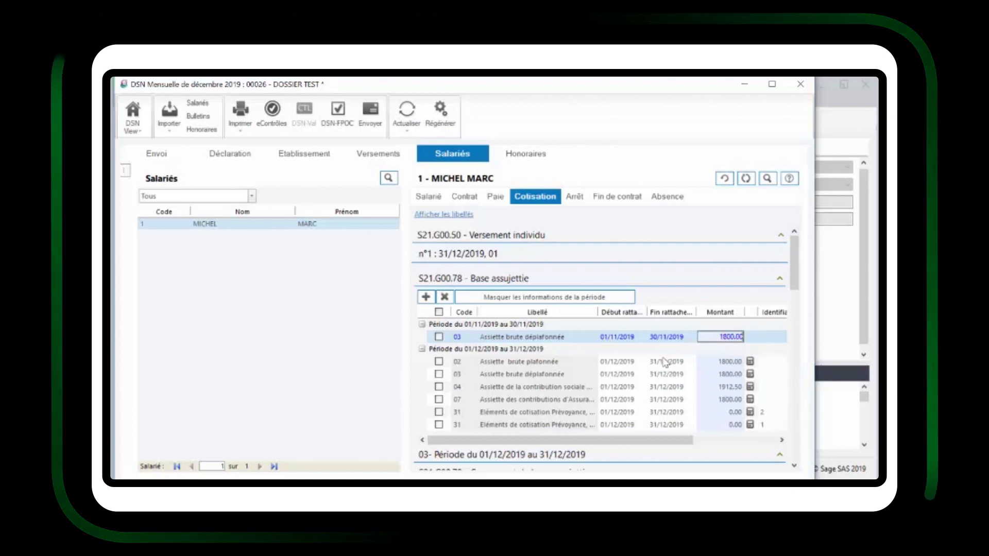
click(496, 200)
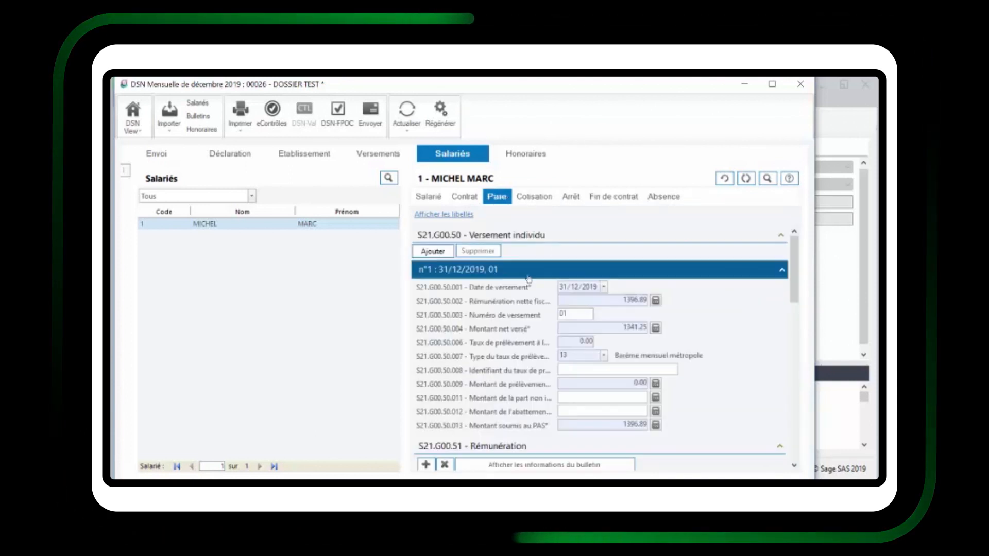
click(532, 200)
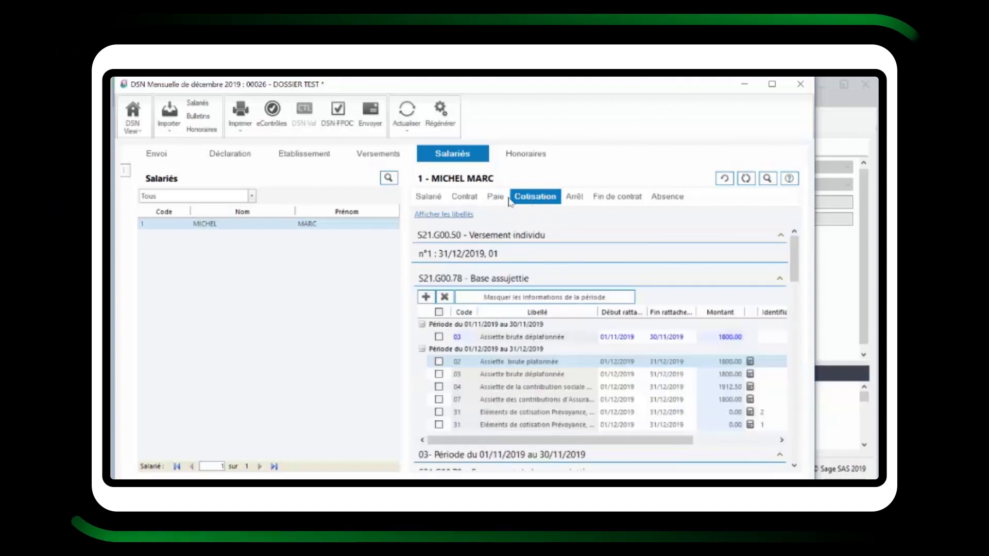
Enter code 105 on the empty S21.G00.81 Cotisation individuelle line under the 03 base for November 2019
scroll(569, 387, down, 2)
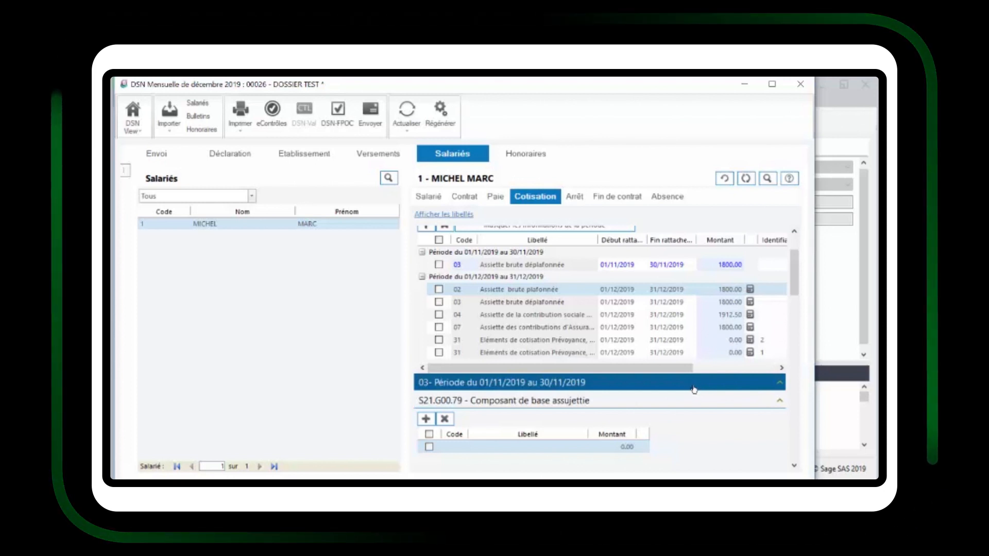
scroll(691, 390, down, 2)
scroll(618, 416, down, 4)
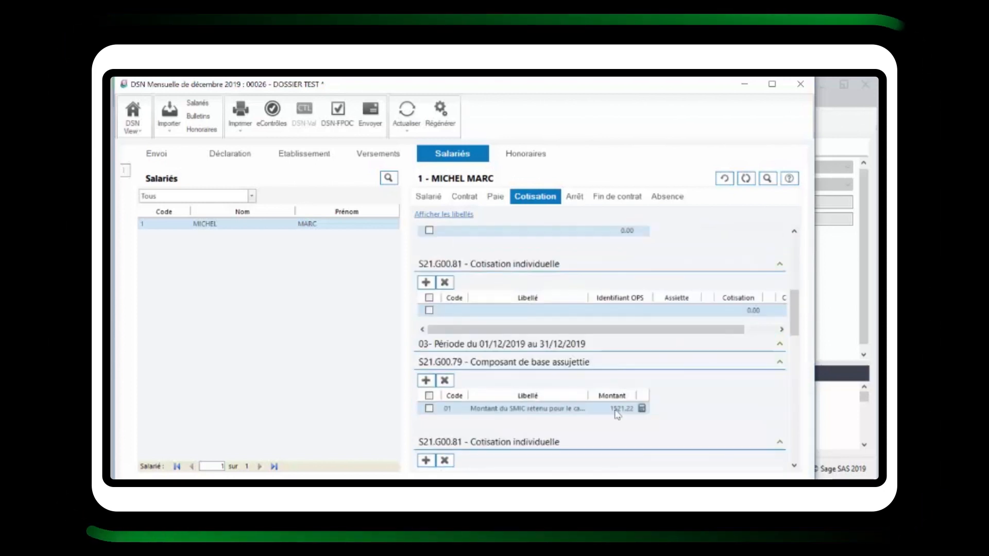
scroll(611, 411, up, 4)
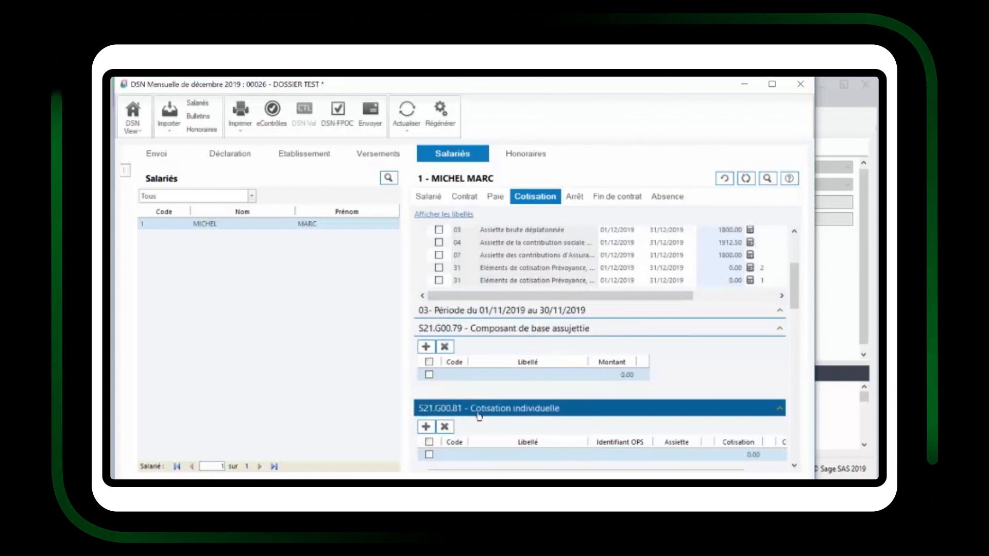
scroll(458, 462, down, 1)
click(453, 446)
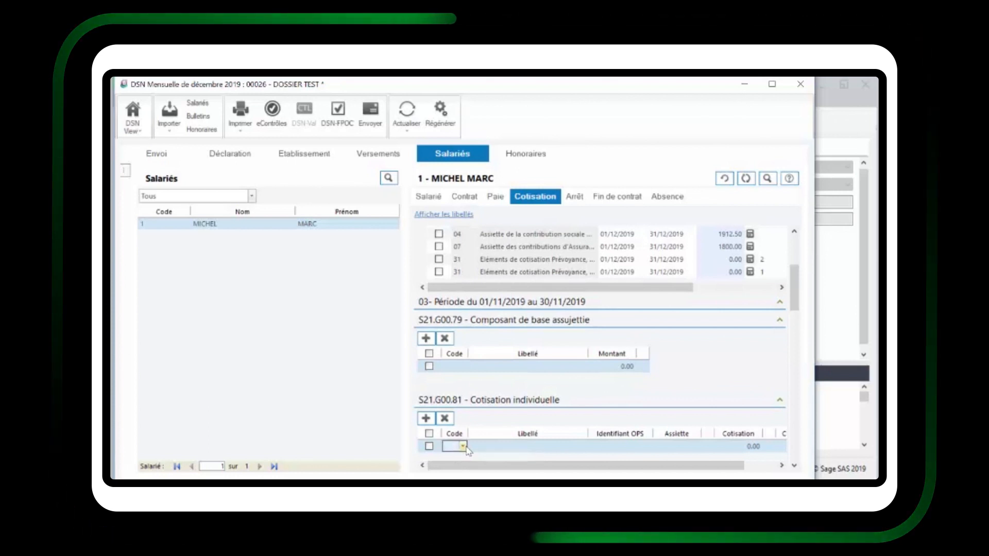
text(105)
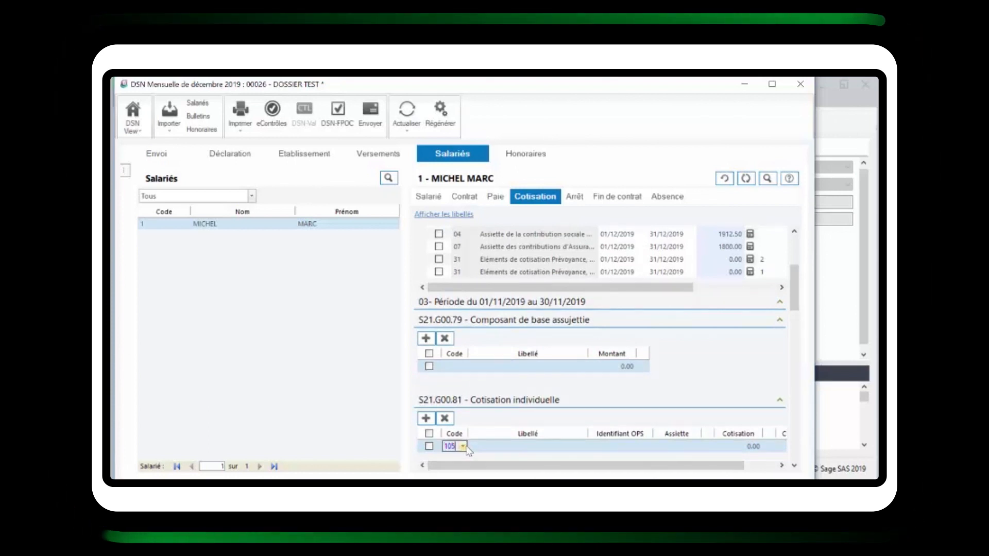
click(533, 446)
Set the contribution amount of the November code 105 line to 180.36
click(738, 446)
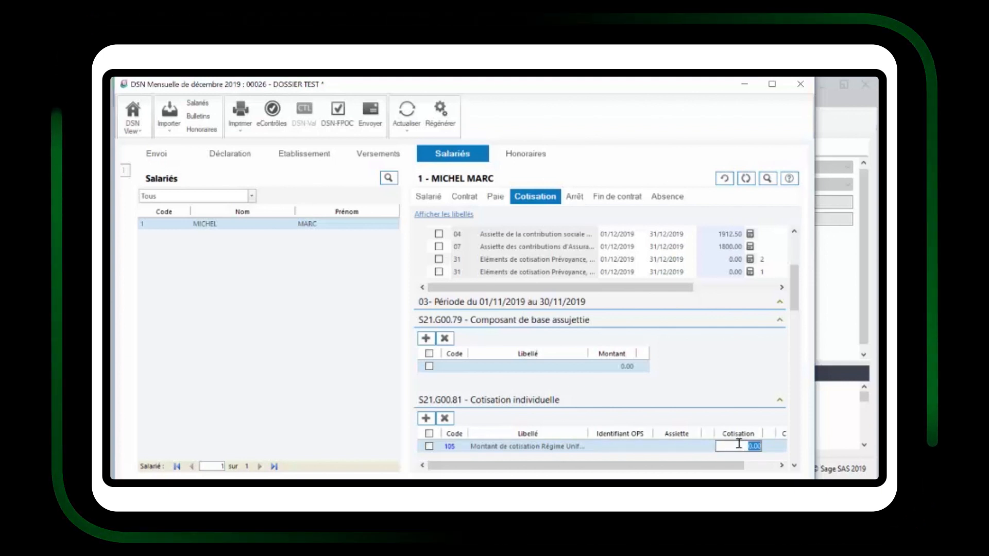
text(180)
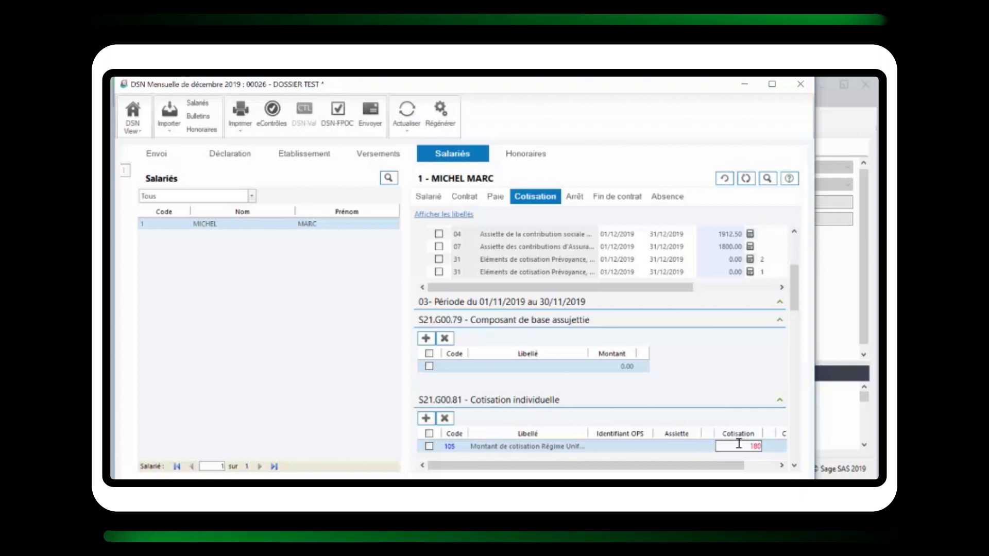
text(.)
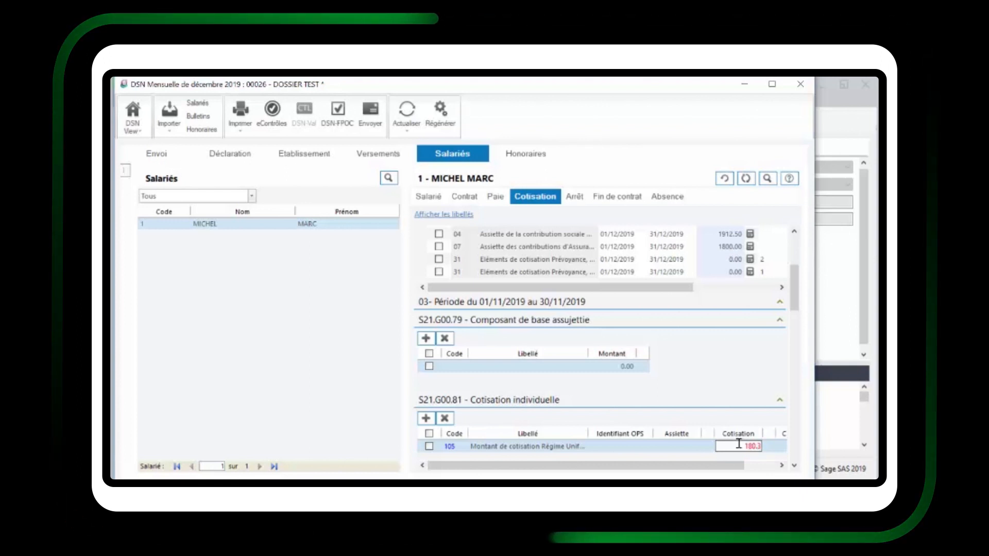
text(36)
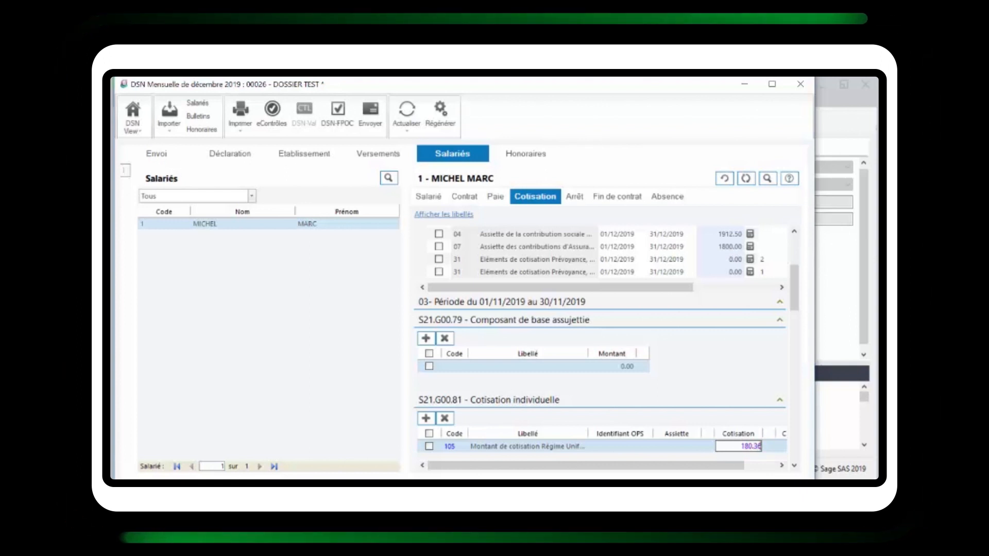
Add an S21.G00.81 Cotisation individuelle line with code 106 under the 03 base for November 2019
click(708, 370)
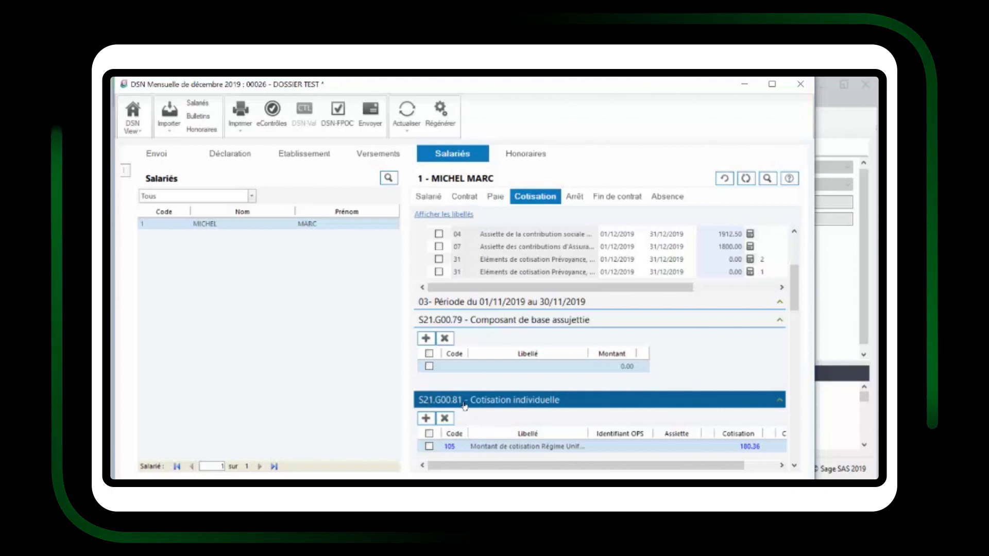
click(425, 418)
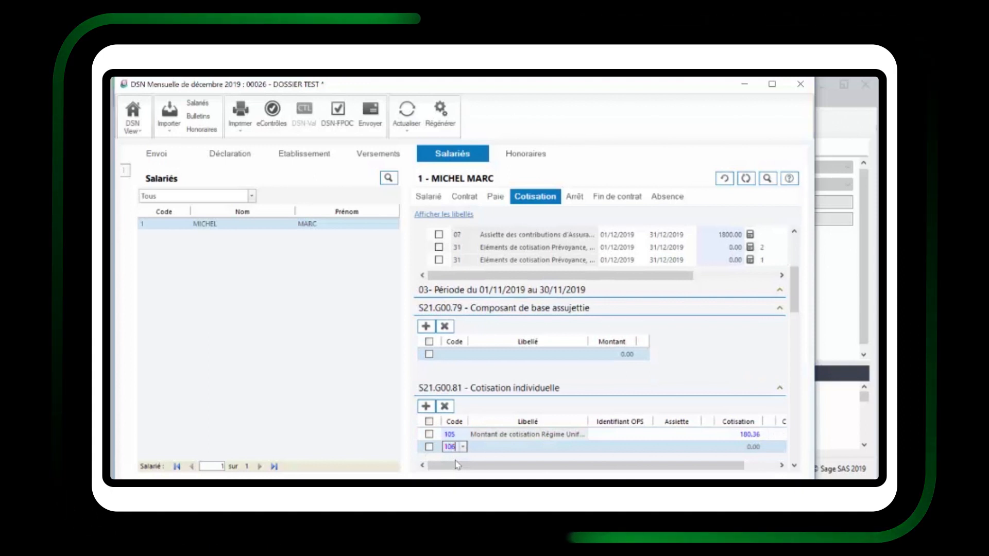
click(505, 448)
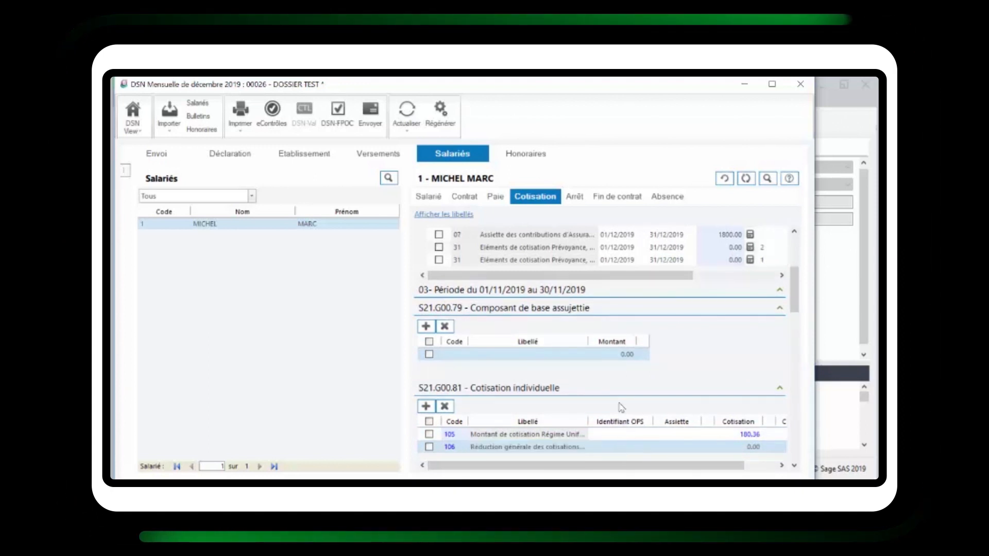
Set the November code 106 line's Assiette to 1800.00 and its Cotisation to -78.48
scroll(620, 403, down, 3)
scroll(649, 407, down, 2)
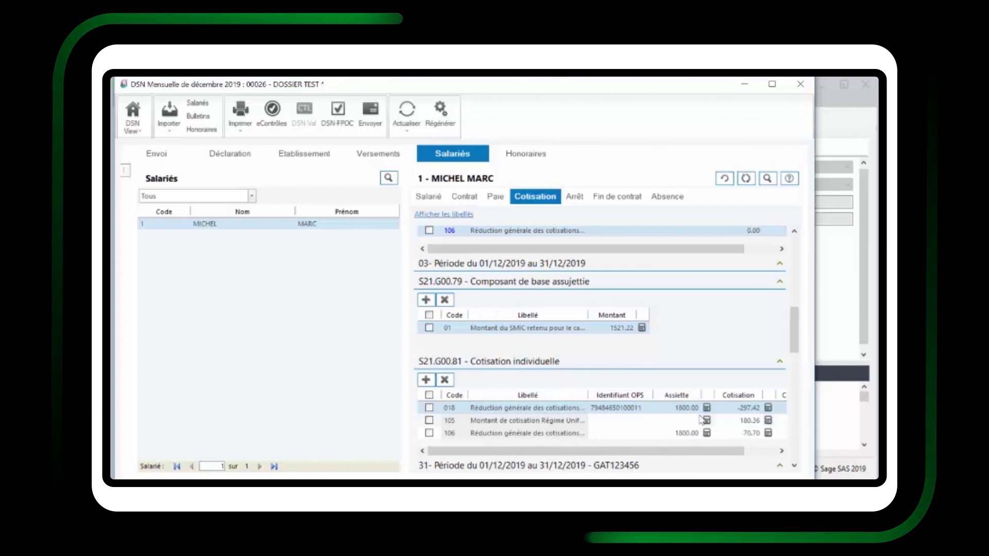
scroll(700, 419, up, 2)
click(675, 304)
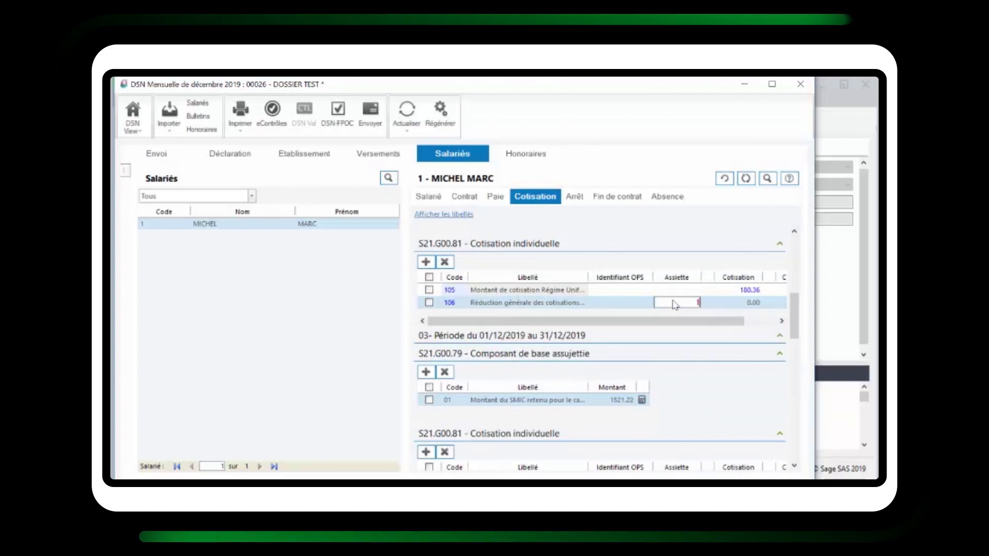
text(1800)
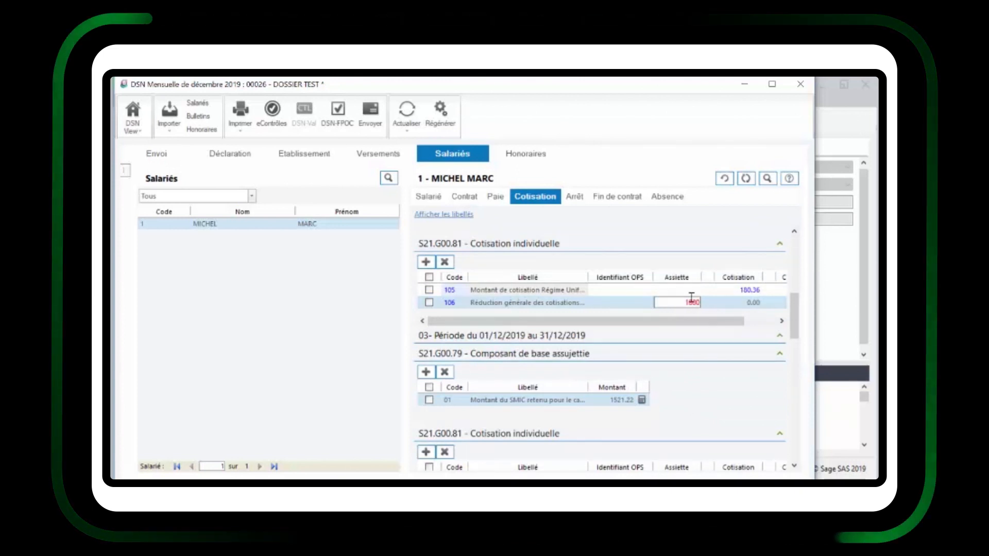
click(749, 303)
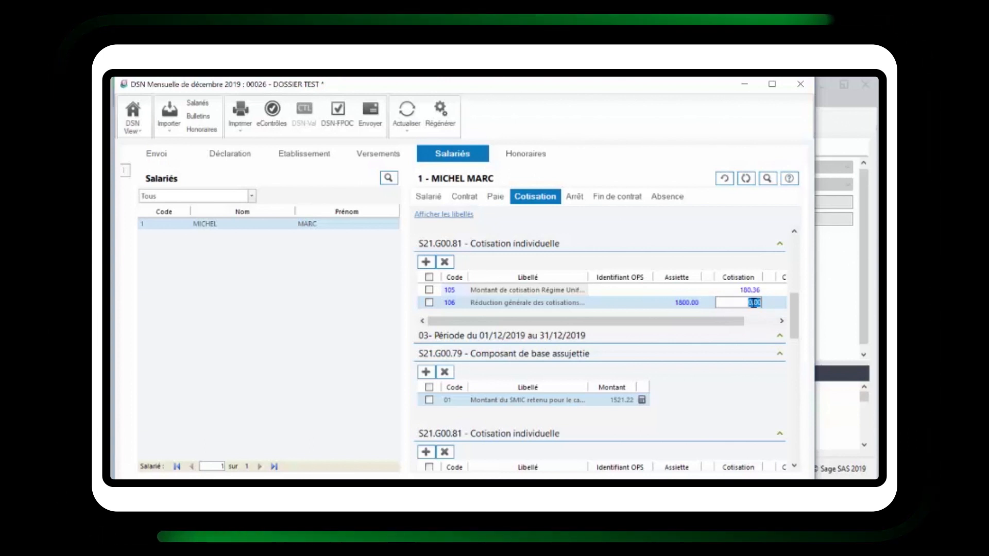
key(BackSpace)
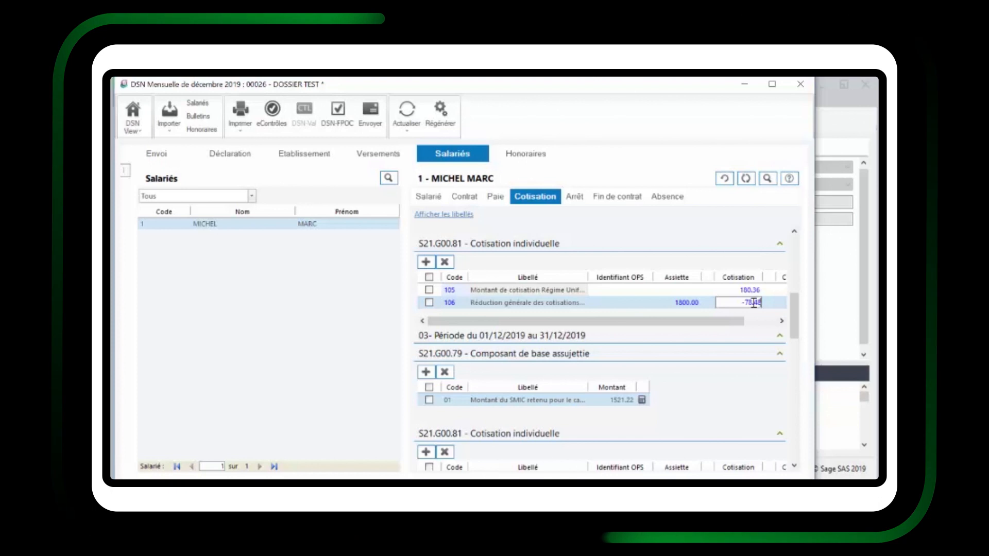
click(726, 290)
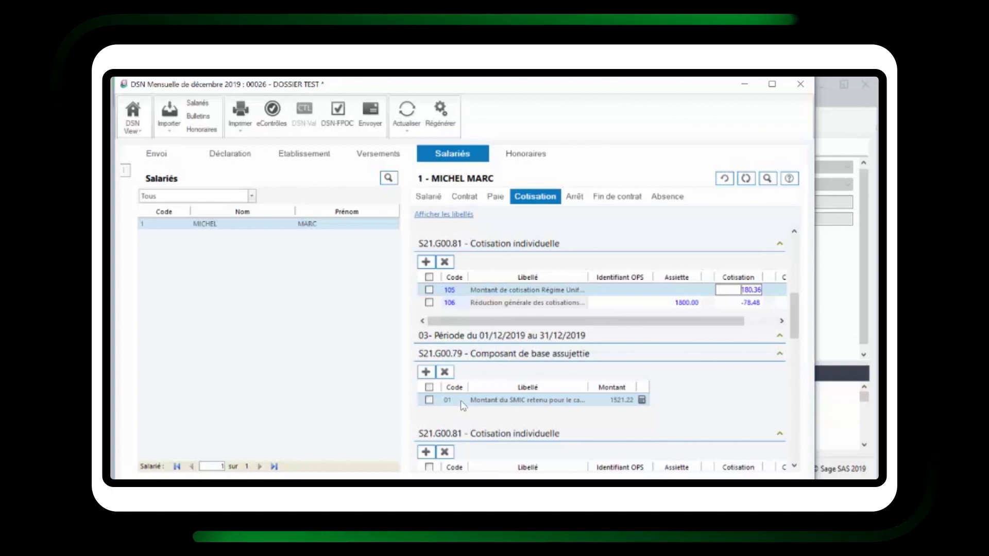
Fill in the November S21.G00.79 Composant de base assujettie line with code 01 and an amount of 0.01
scroll(544, 403, up, 5)
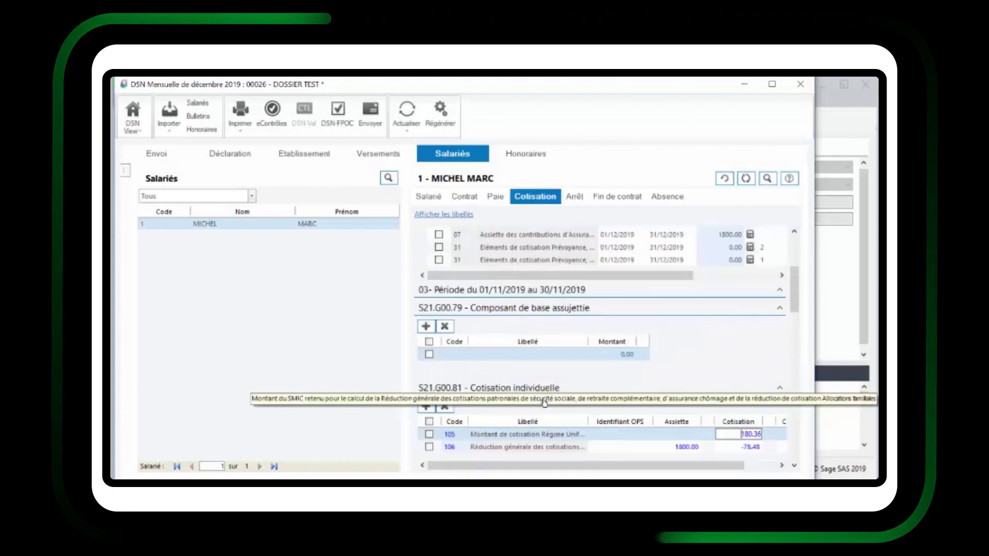
click(453, 354)
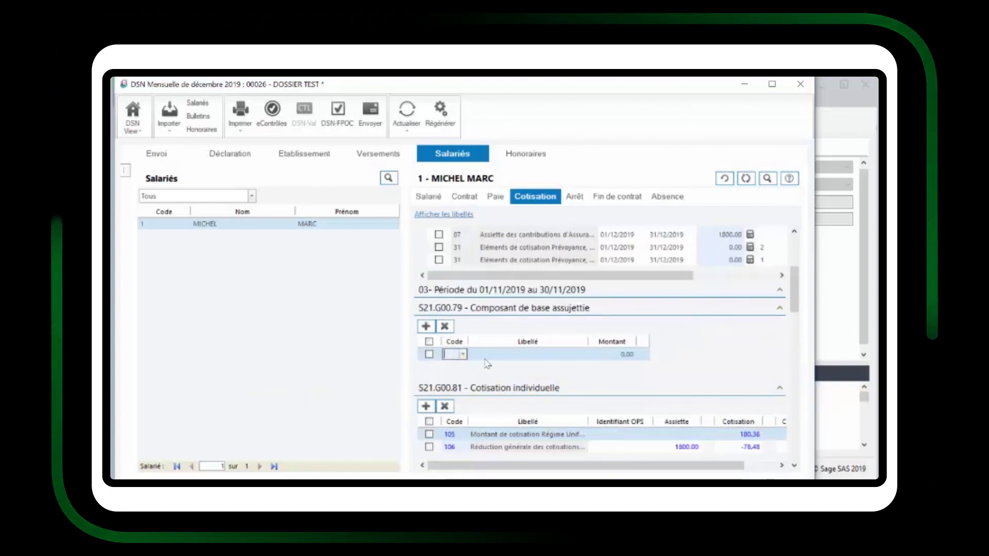
text(01)
click(532, 358)
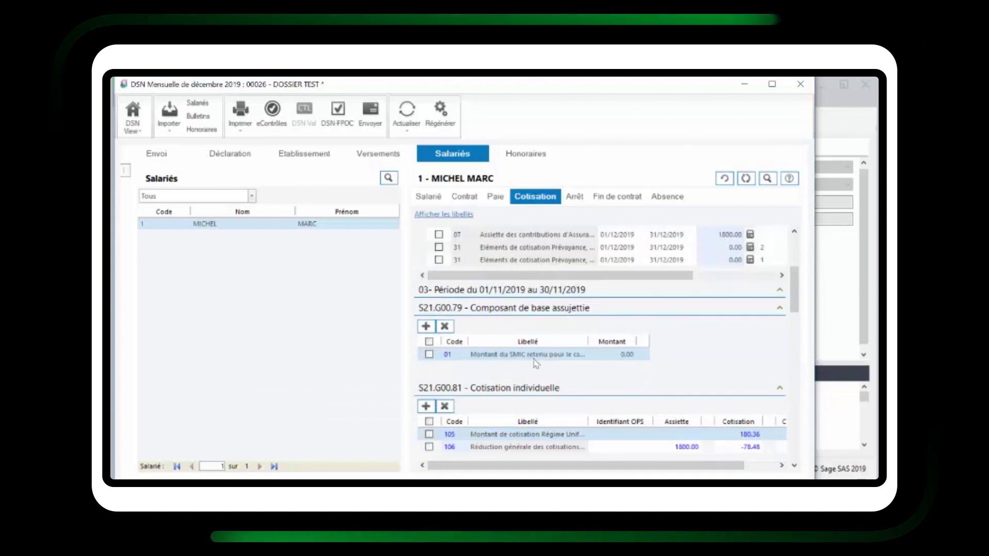
click(624, 355)
click(554, 359)
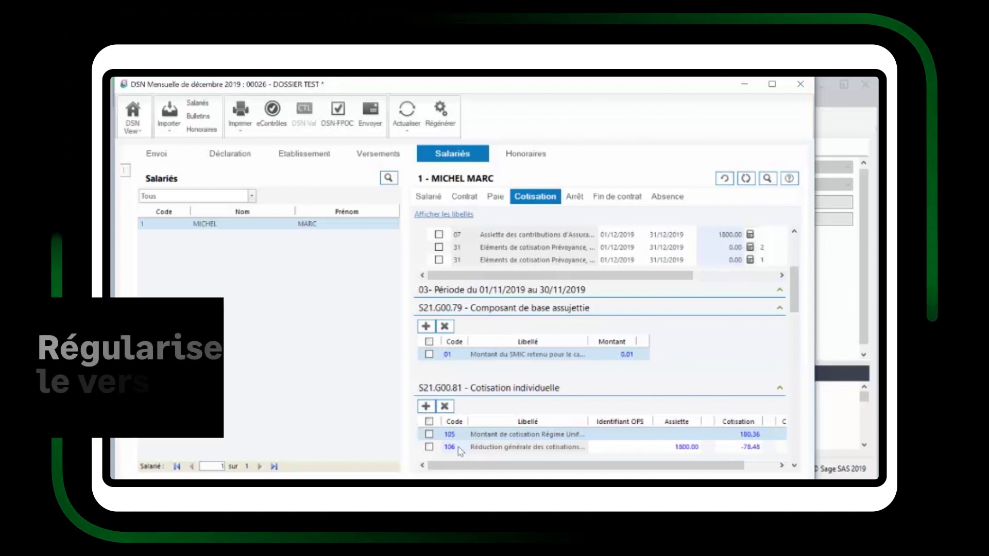
Add a new payment to the Versements for the organisation type Arrco
click(379, 155)
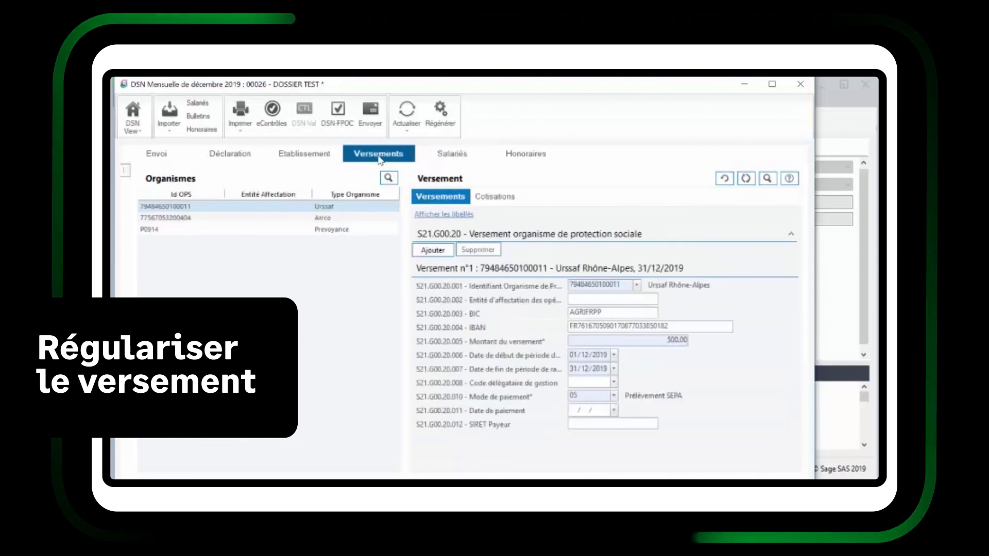
click(308, 218)
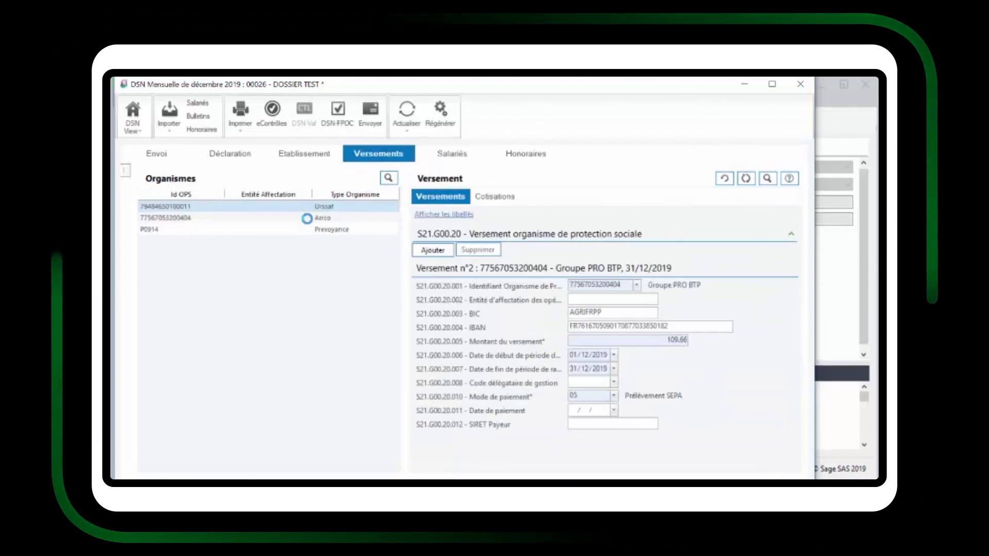
click(433, 250)
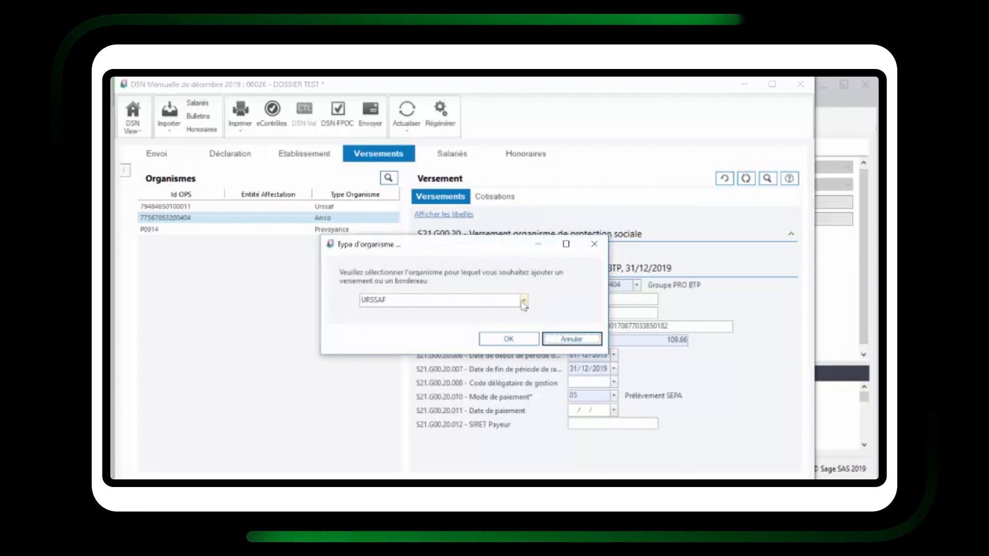
click(523, 303)
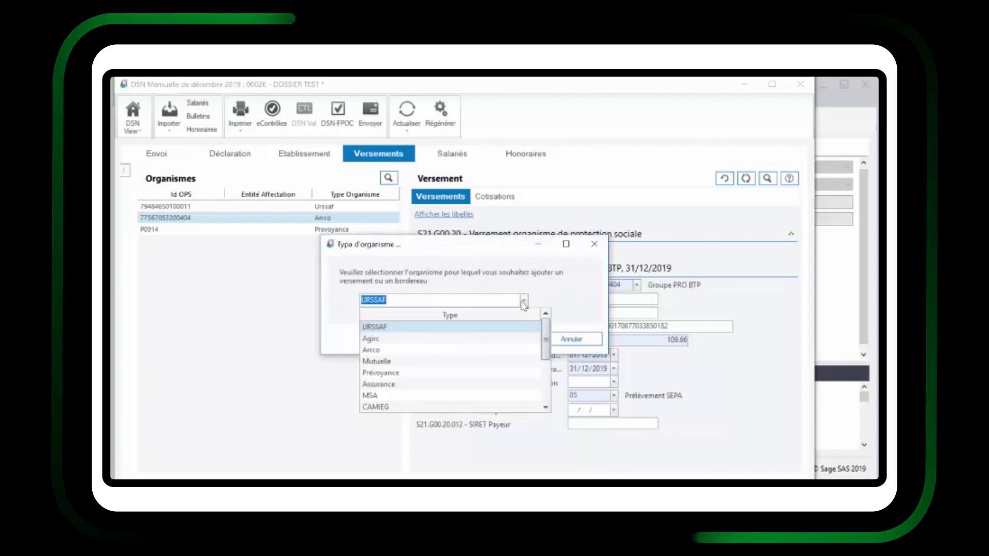
click(398, 352)
click(507, 339)
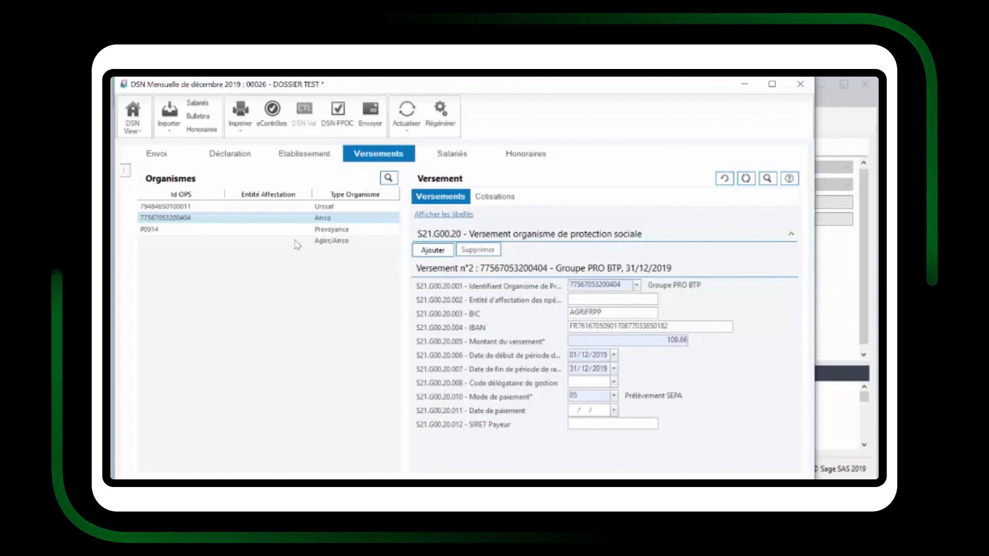
Copy the Groupe PRO BTP organisation identifier from the existing Arrco payment into the new Agirc/Arrco payment
click(319, 242)
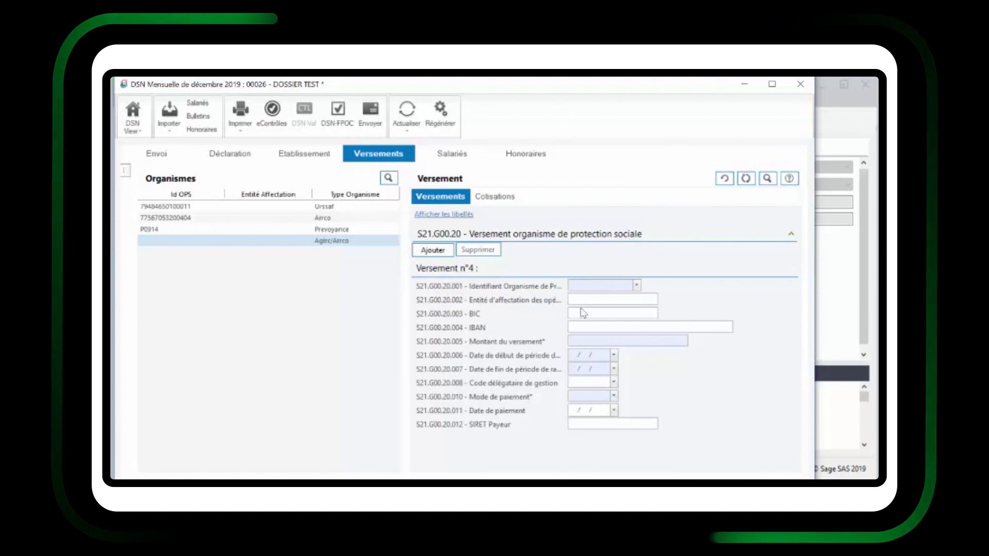
click(323, 219)
drag(624, 284, 569, 284)
key(ctrl+c)
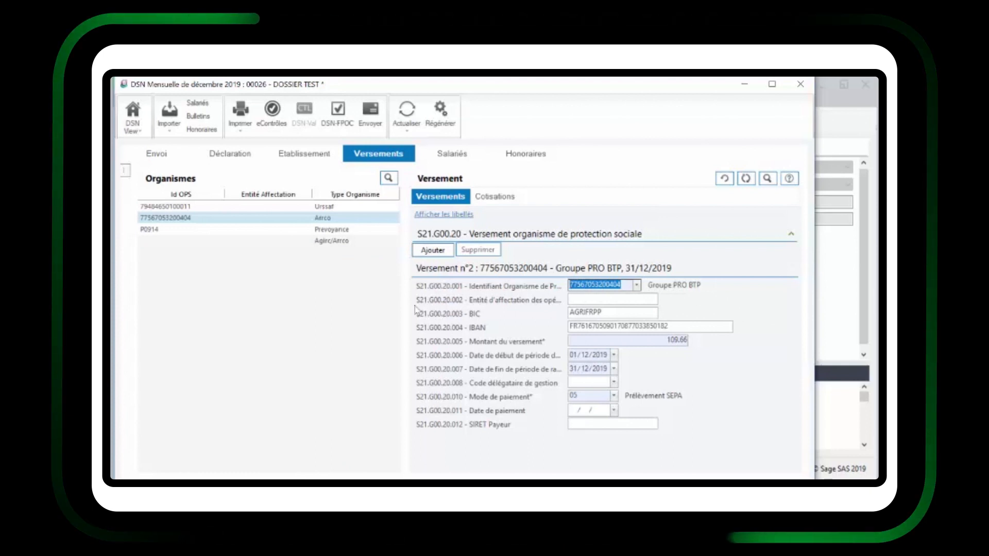
click(318, 240)
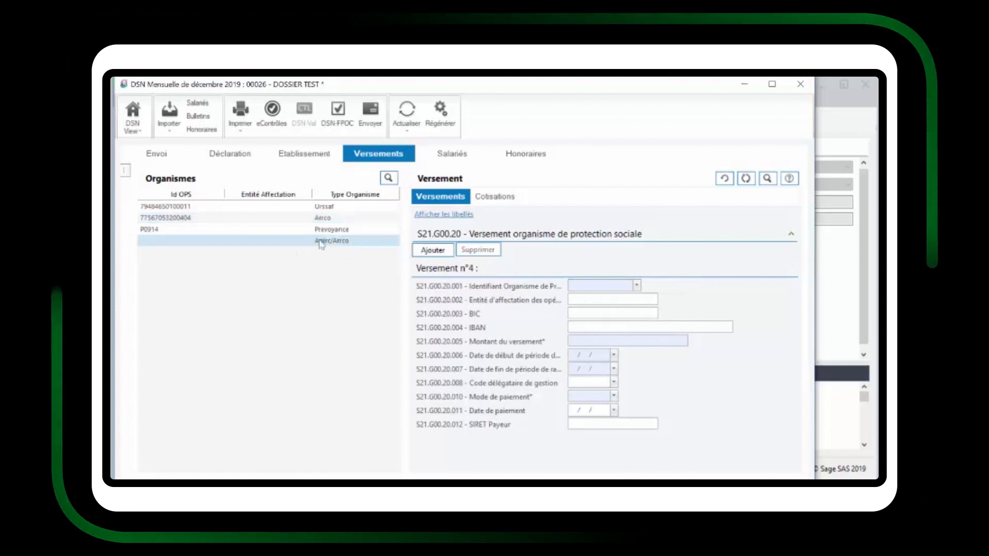
click(583, 286)
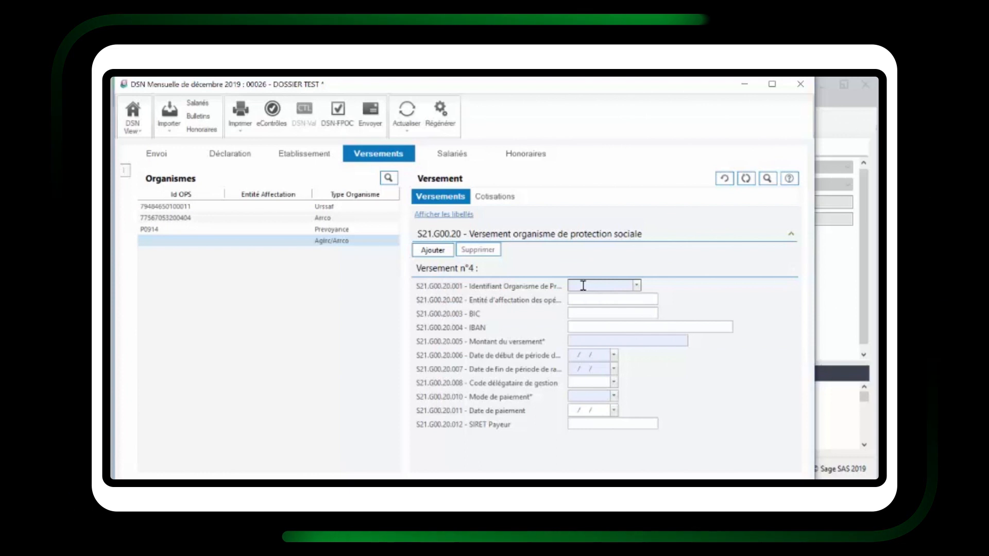
key(ctrl+v)
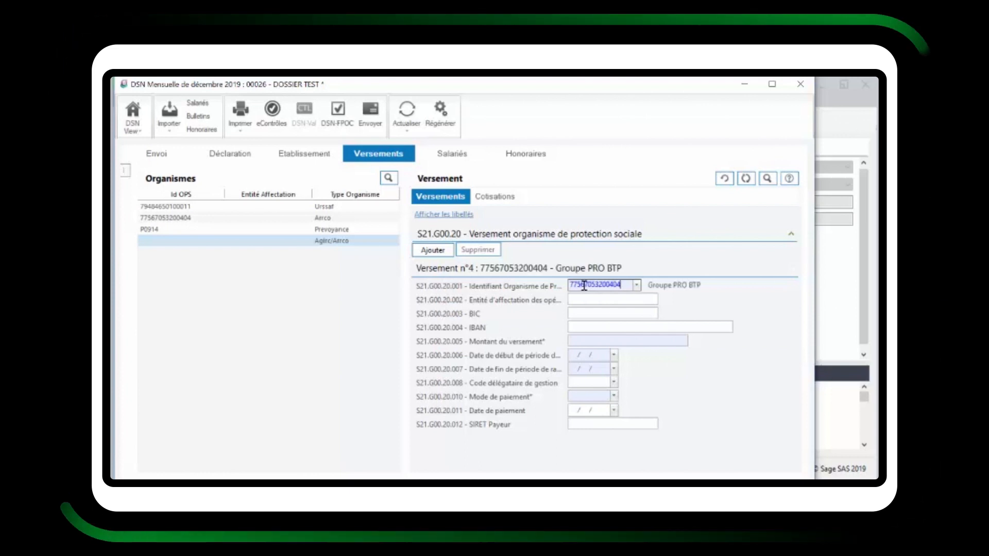
Copy the BIC from the existing Arrco payment into the new Agirc/Arrco payment
click(330, 218)
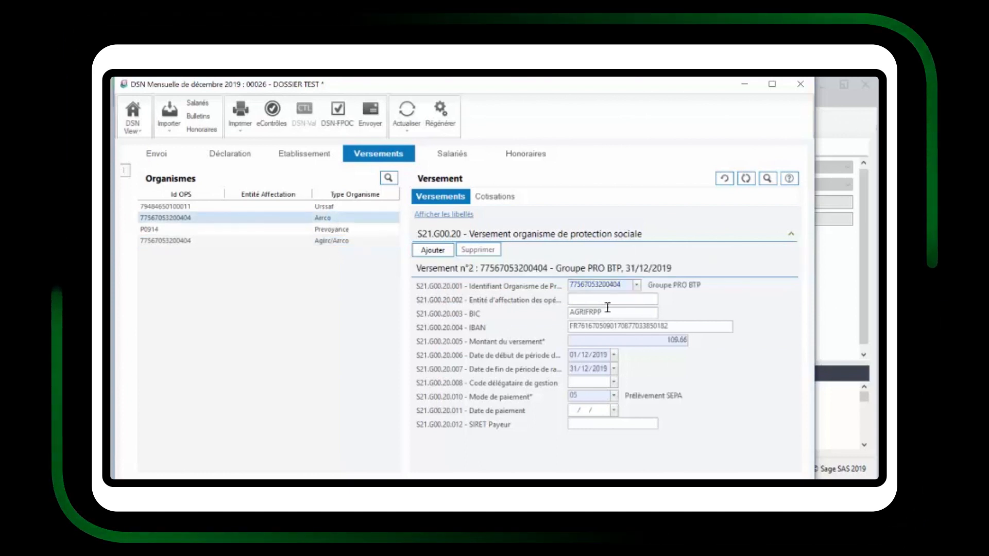
click(574, 309)
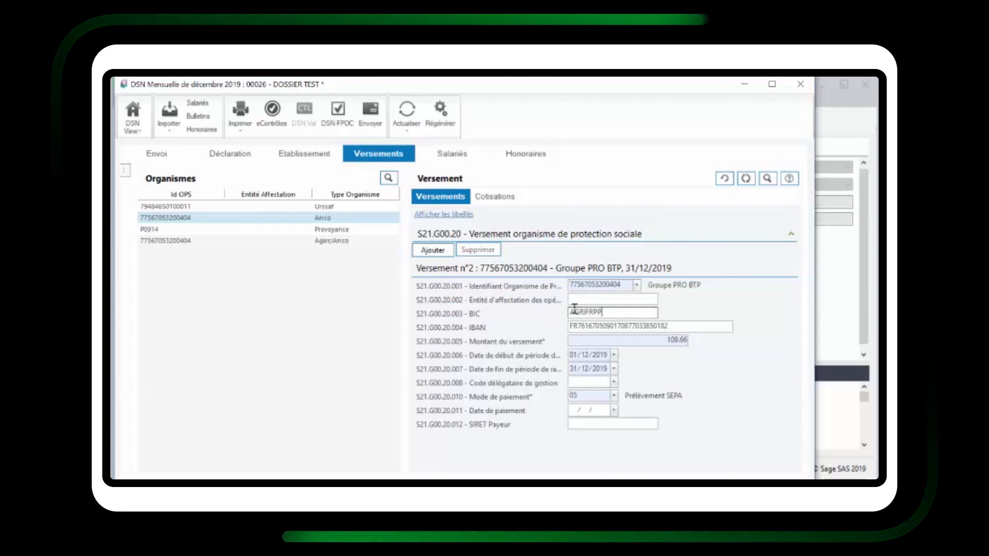
double_click(574, 309)
key(ctrl+c)
click(328, 241)
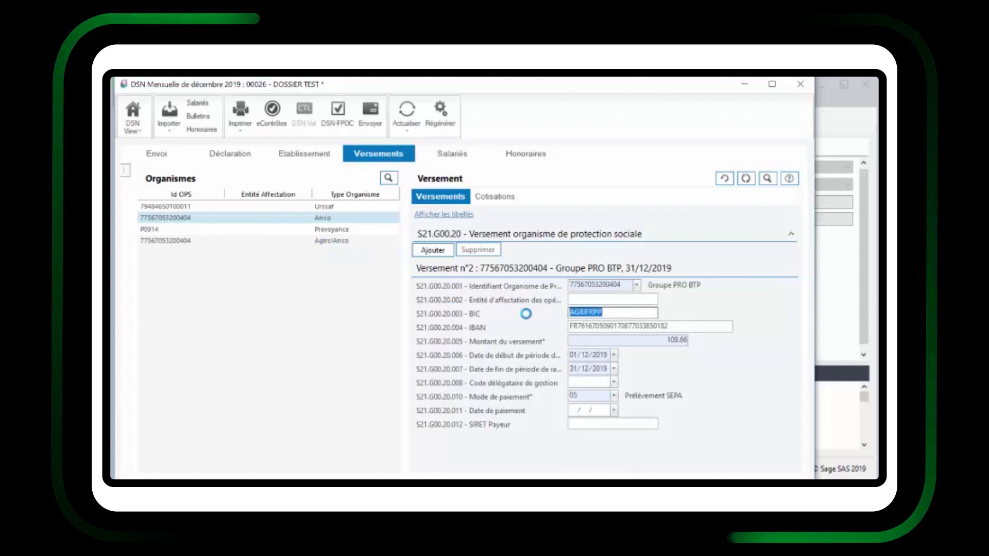
click(615, 307)
key(ctrl+v)
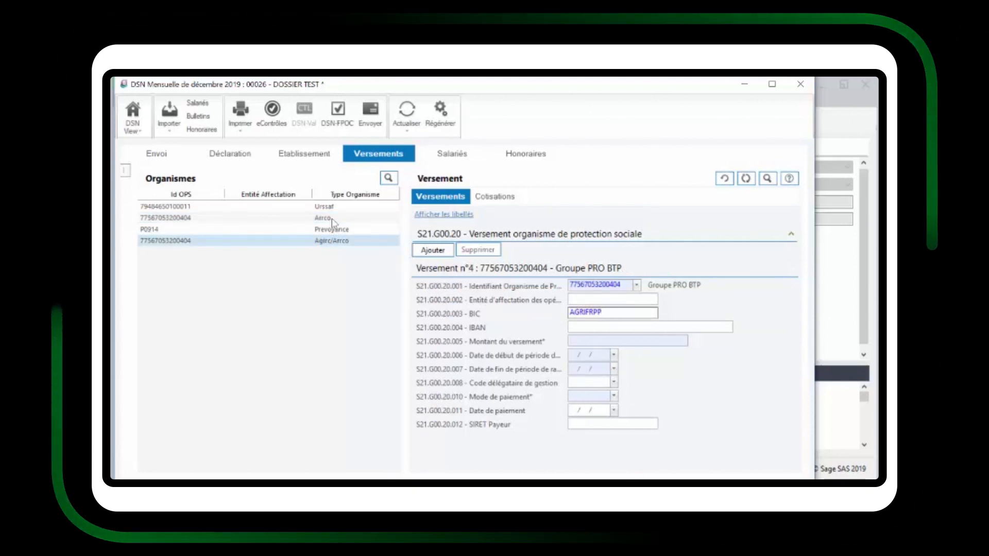
Copy the IBAN from the existing Arrco payment into the new Agirc/Arrco payment
click(332, 218)
double_click(684, 325)
key(ctrl+c)
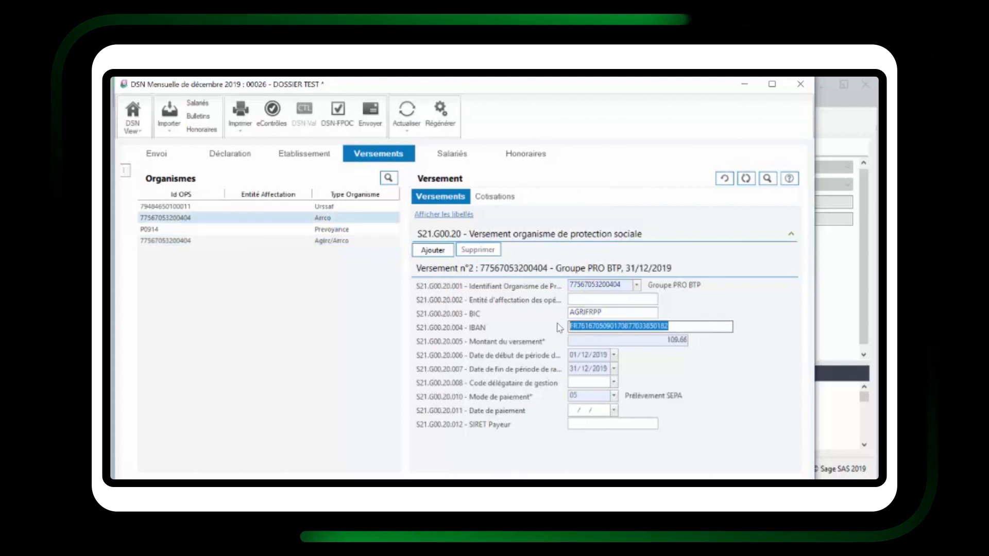
click(337, 240)
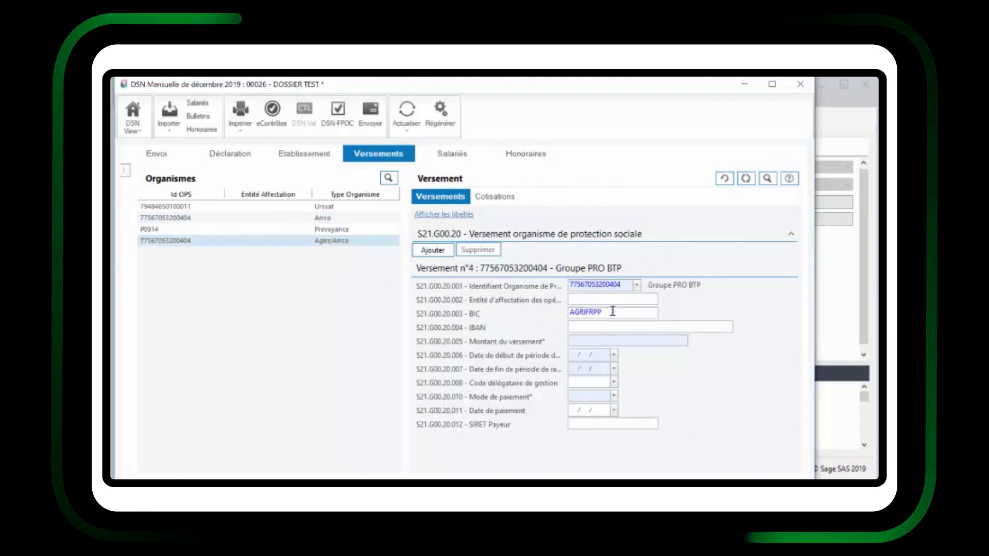
click(592, 325)
key(ctrl+v)
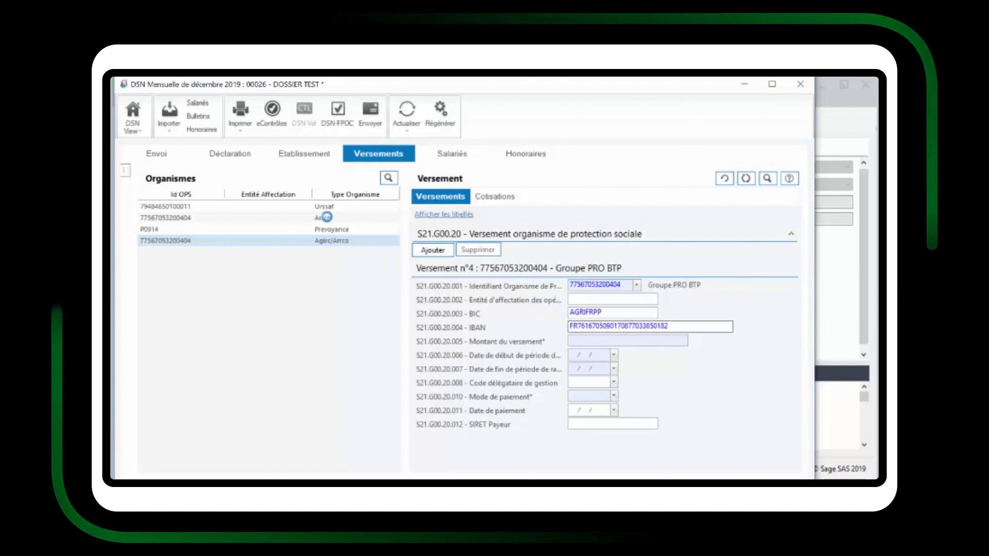
Set the Montant du versement of the new Agirc/Arrco payment to 101.88
click(329, 217)
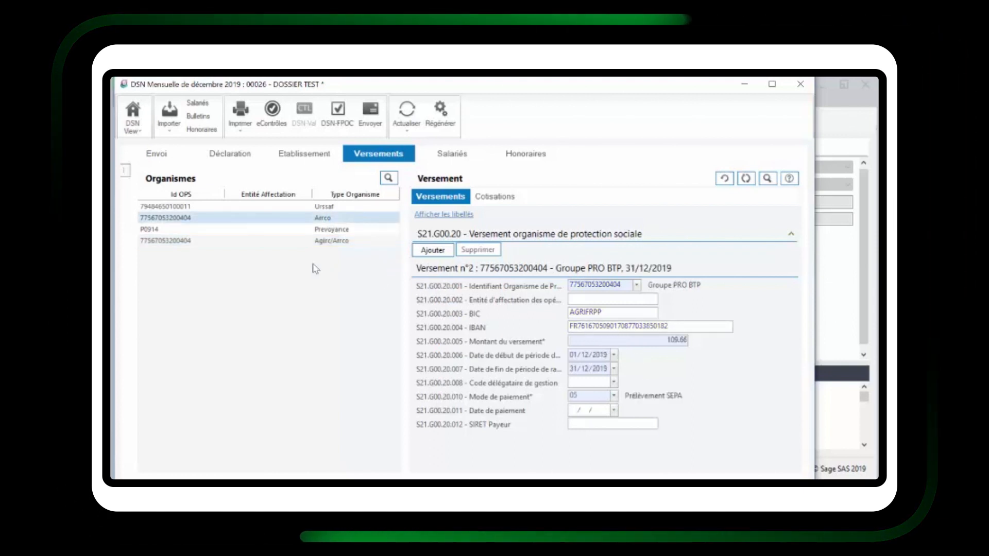
click(329, 238)
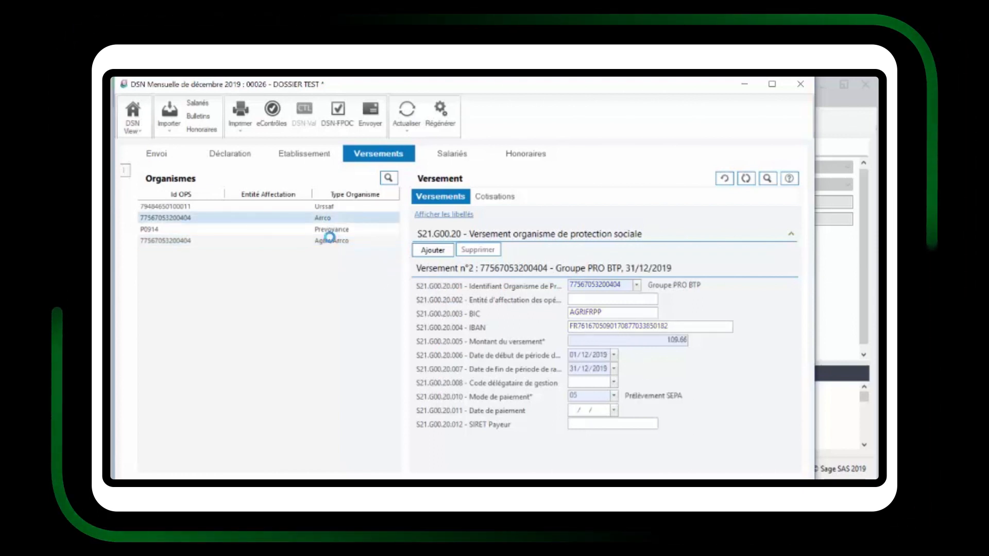
click(604, 338)
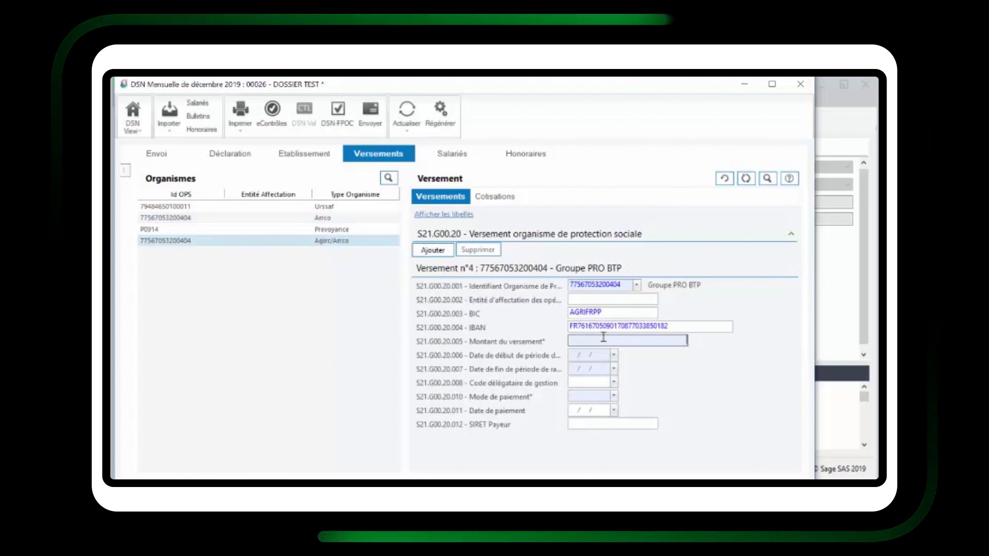
text(101.88)
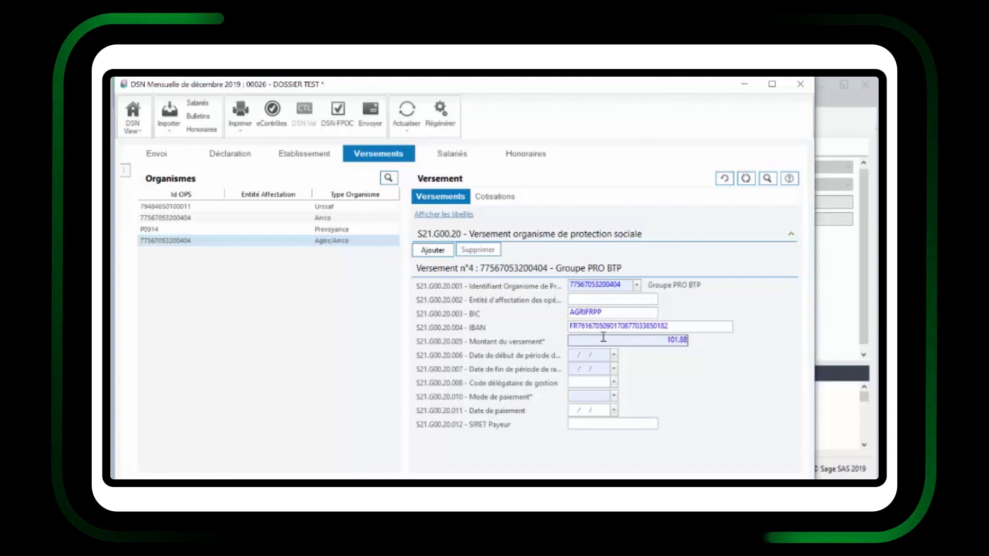
Set the new Agirc/Arrco payment's attachment period to start on 01/11/2019 and end on 30/11/2019
click(576, 356)
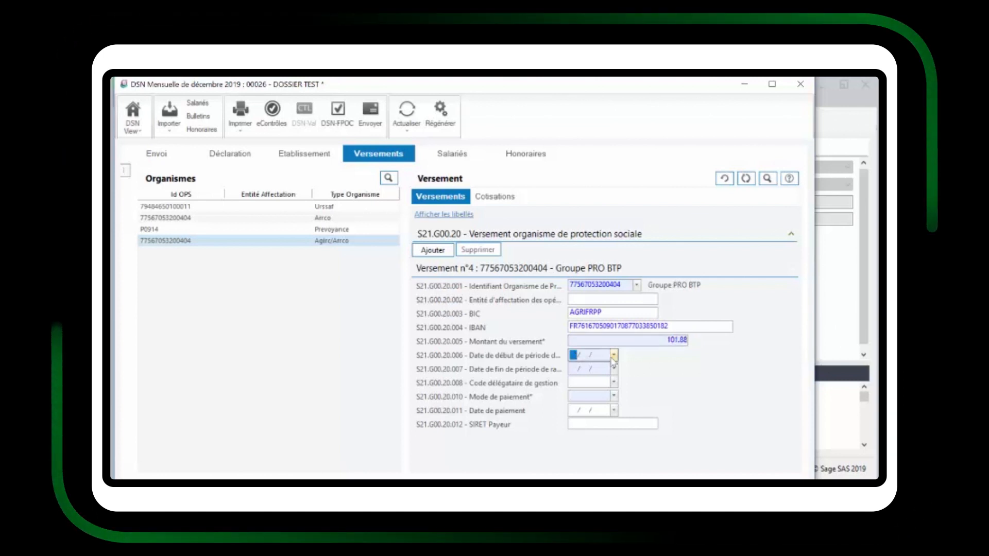
text(01/)
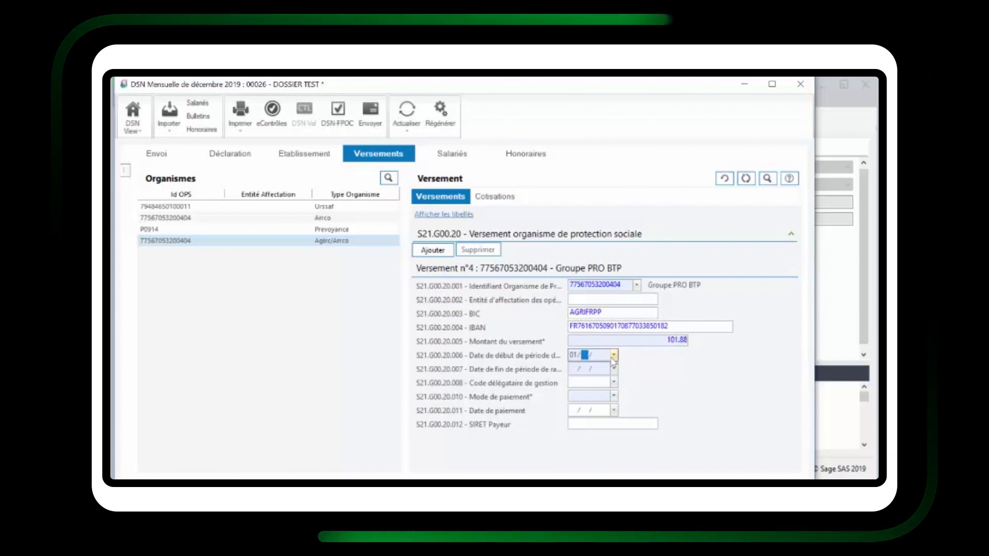
text(11)
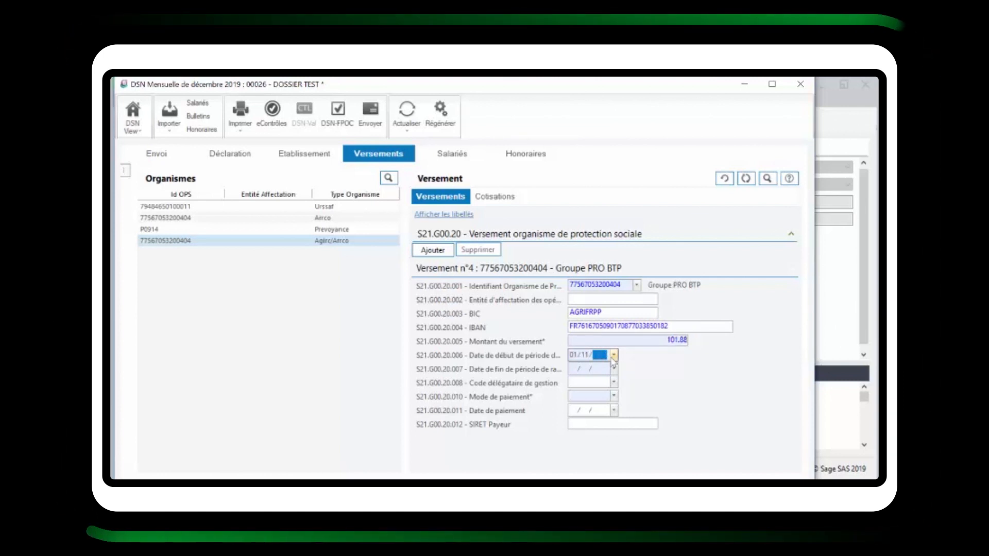
click(582, 370)
text(3011)
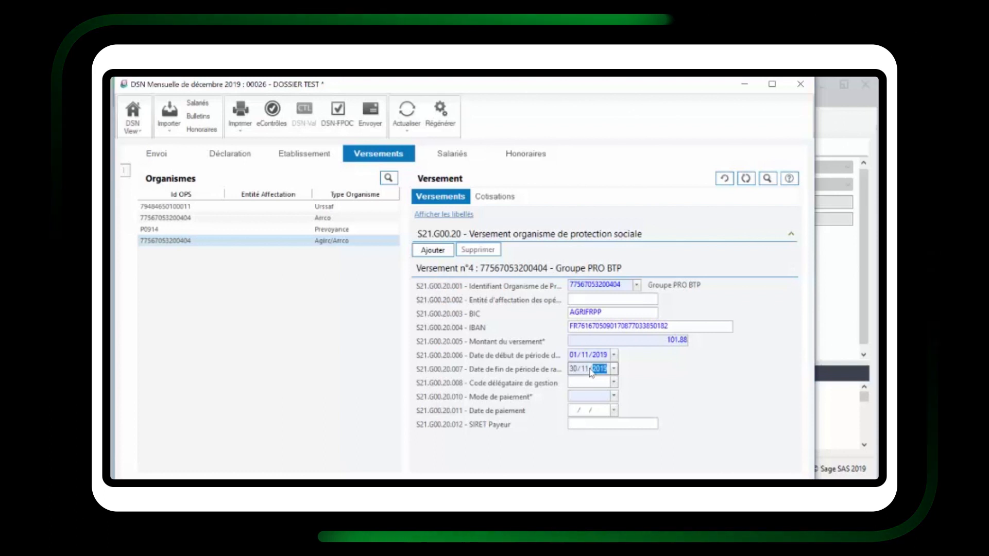
click(577, 384)
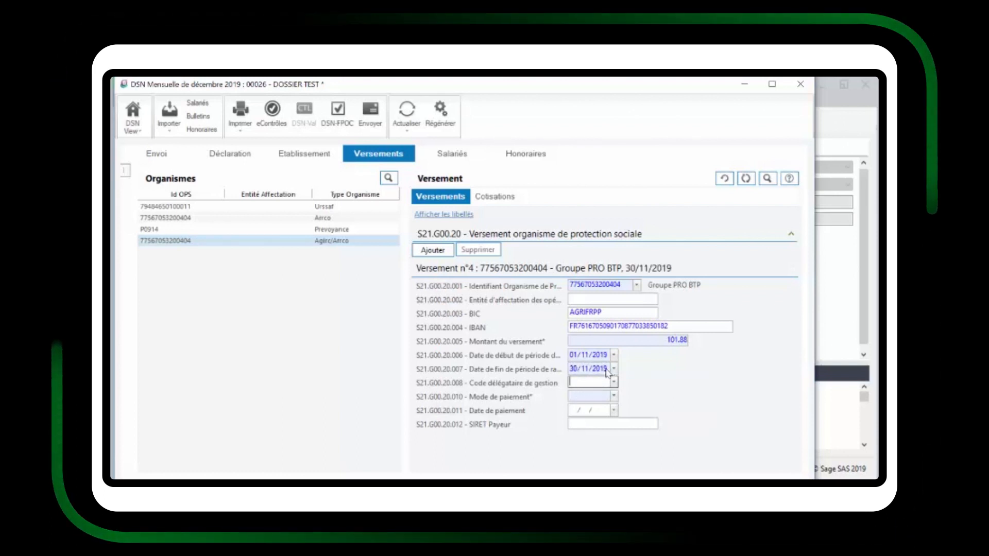
Set the Mode de paiement of the new Agirc/Arrco payment to 05, Prélèvement SEPA
click(587, 397)
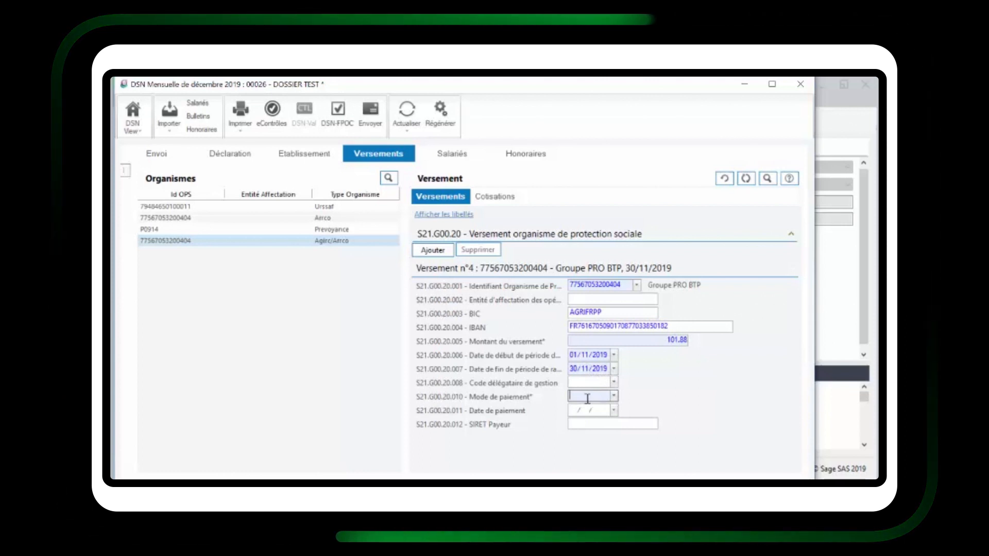
text(05)
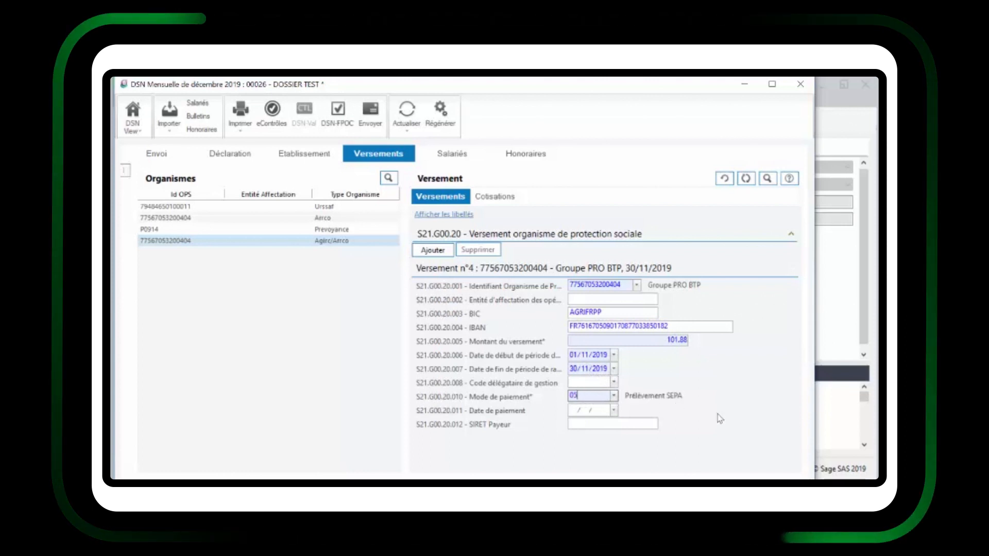